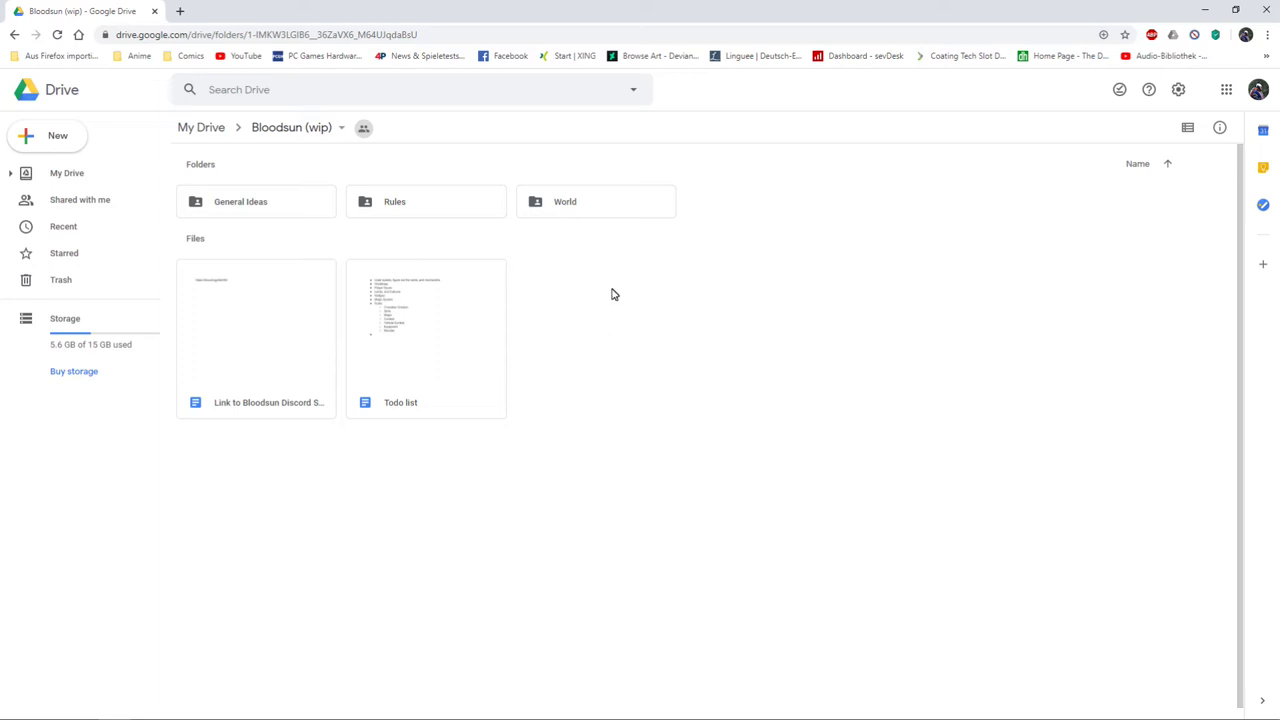
Open the General Ideas folder, read through the Unsortet Ideas document down to its last bullets, and close it.
double_click(258, 203)
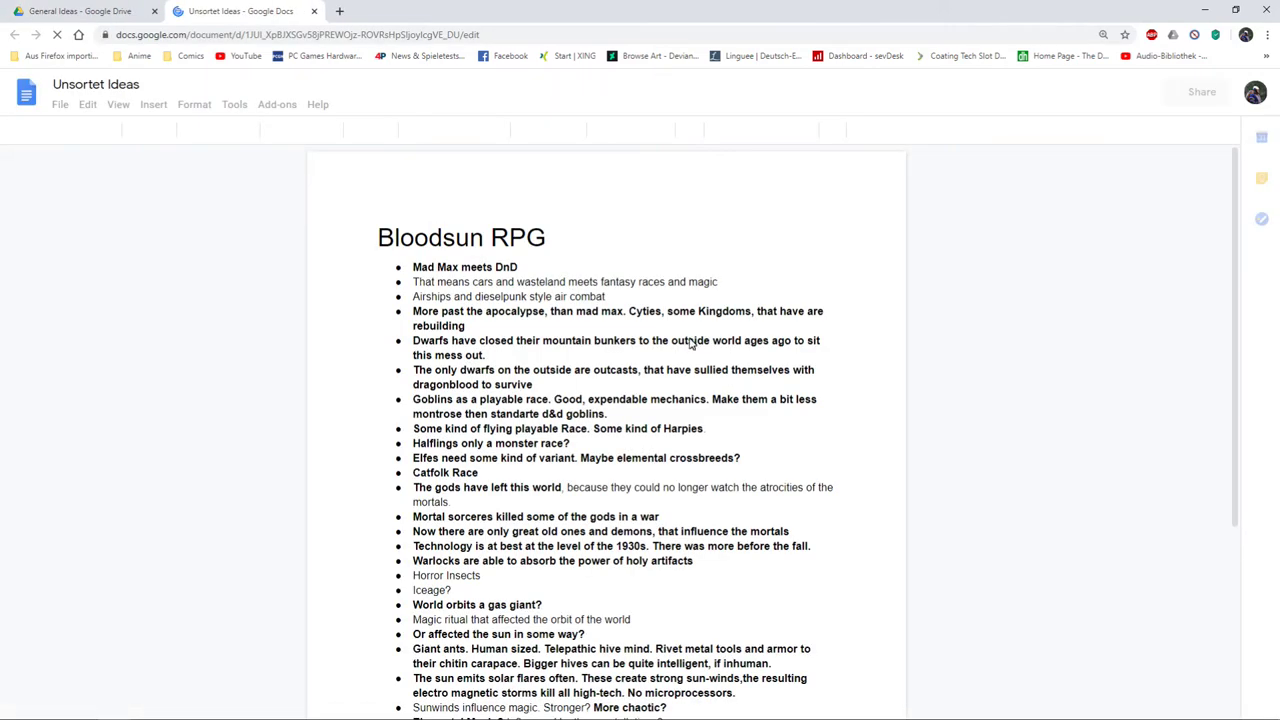
scroll(651, 317, down, 8)
scroll(625, 301, down, 4)
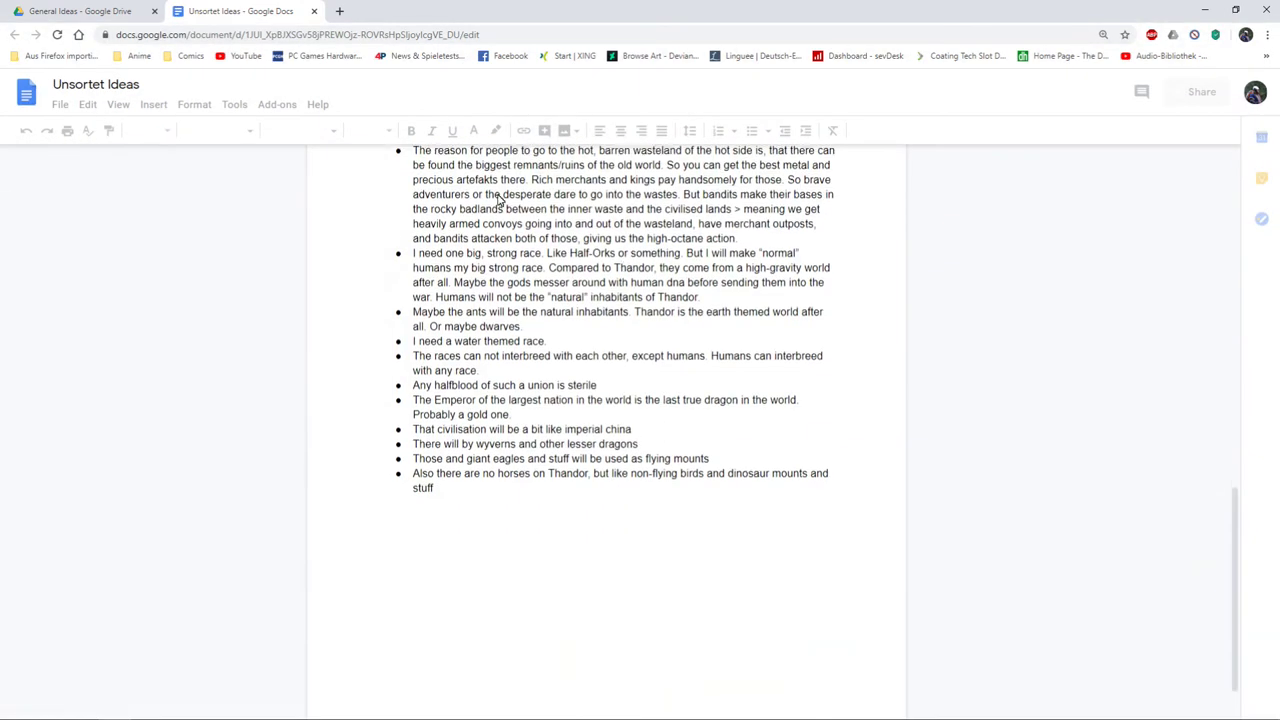
scroll(537, 236, up, 2)
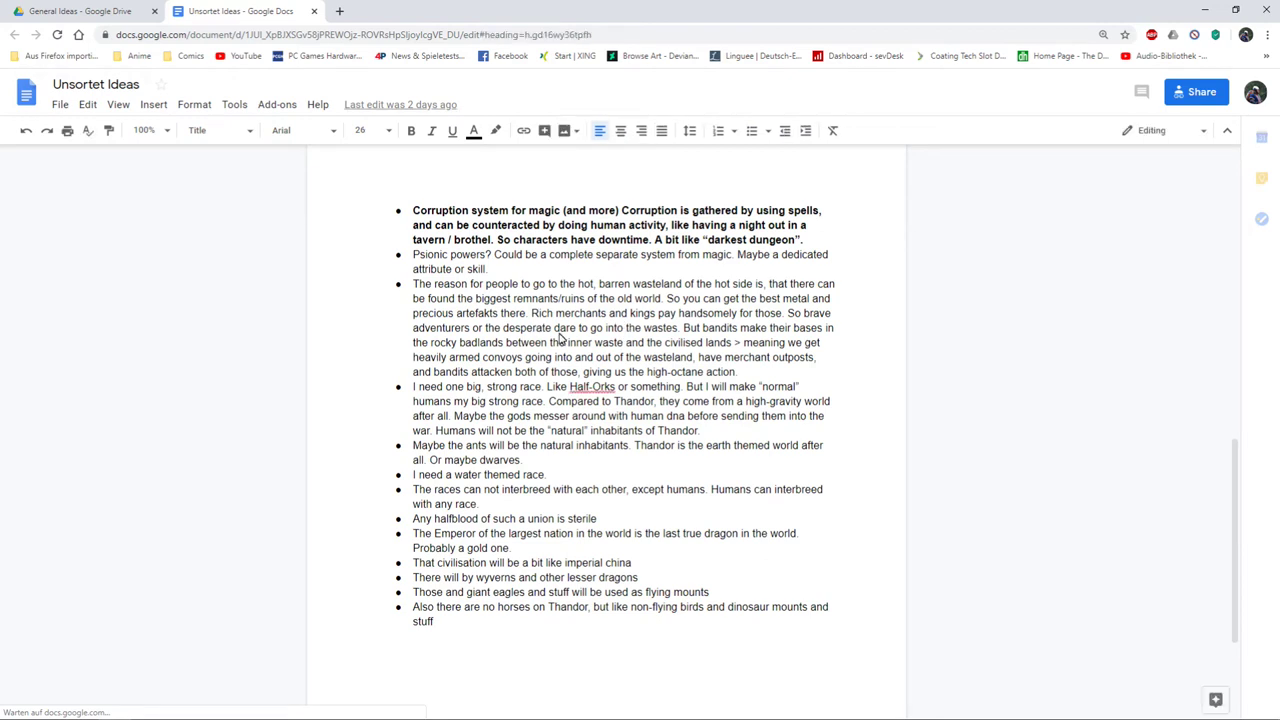
click(538, 404)
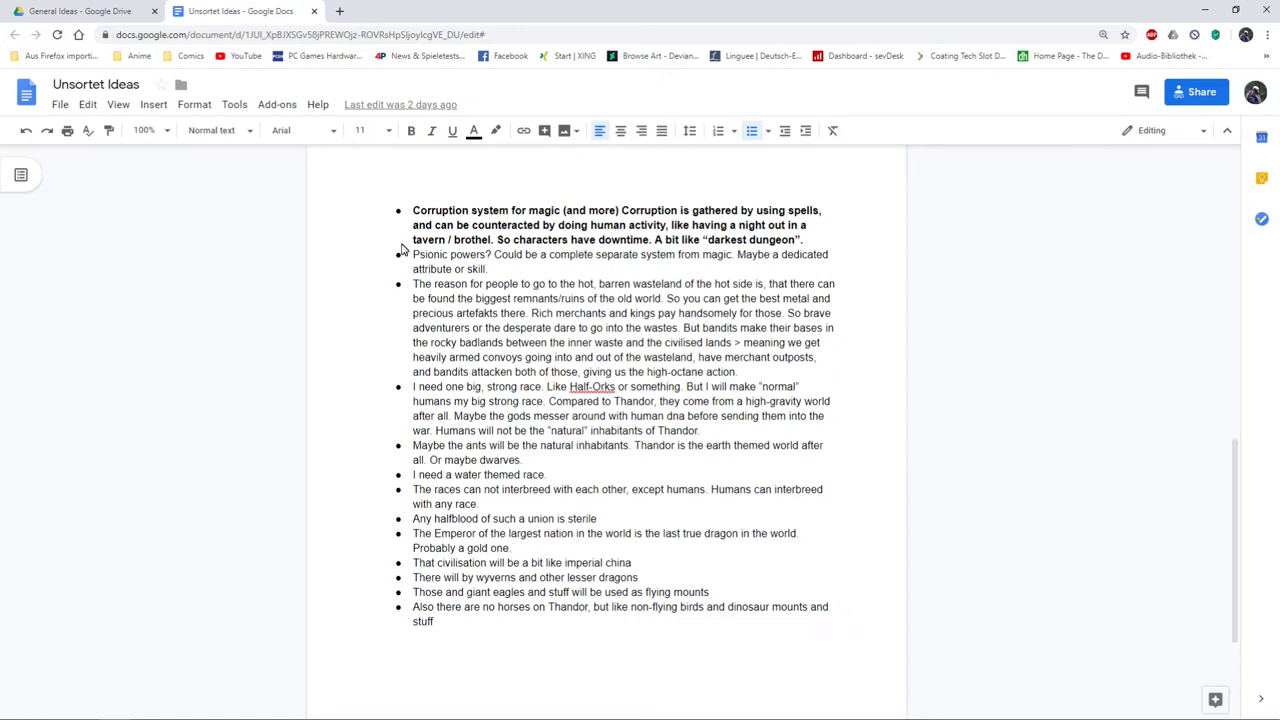
click(315, 11)
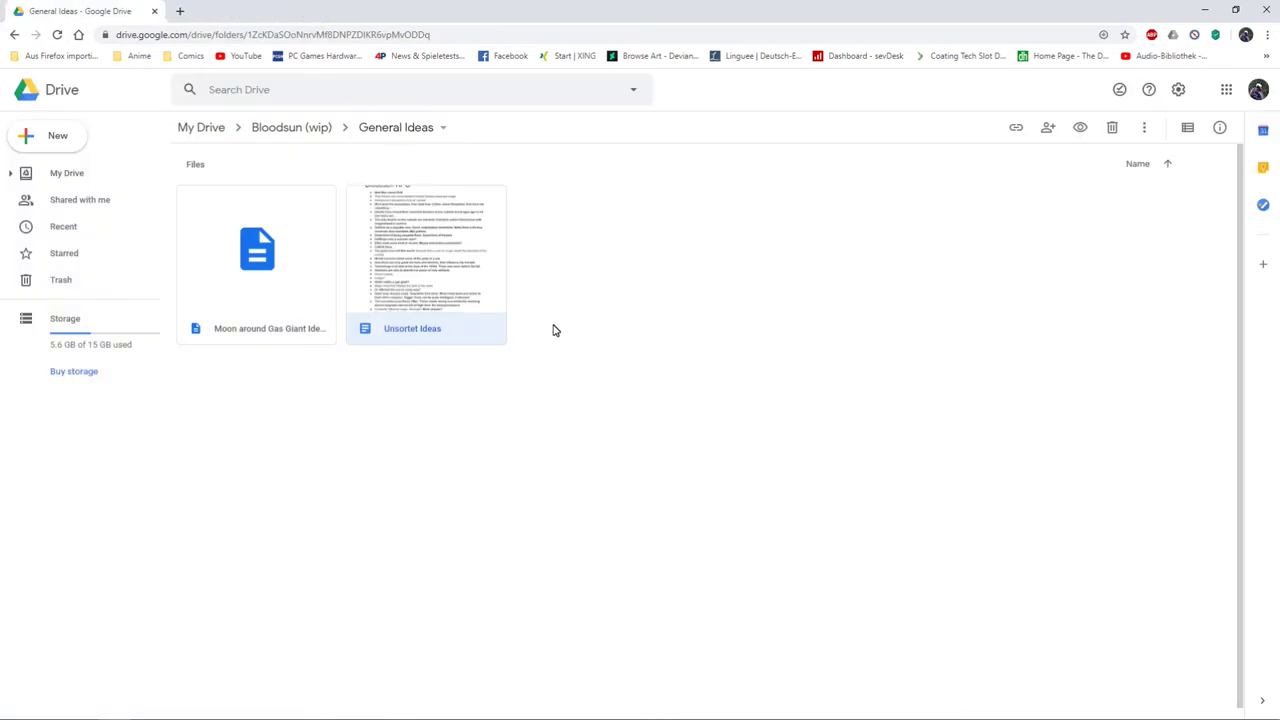
Return to the Bloodsun (wip) folder, read the Design Goals document in its Rules folder, and close it.
click(294, 129)
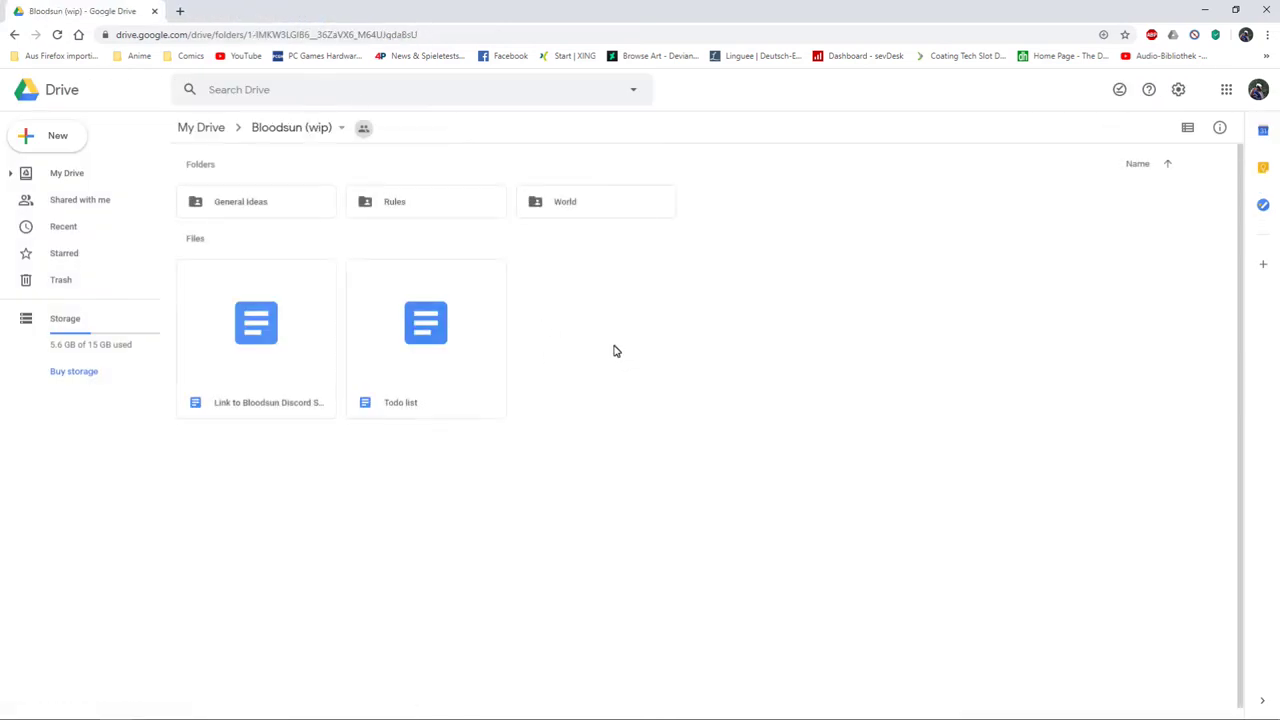
double_click(376, 203)
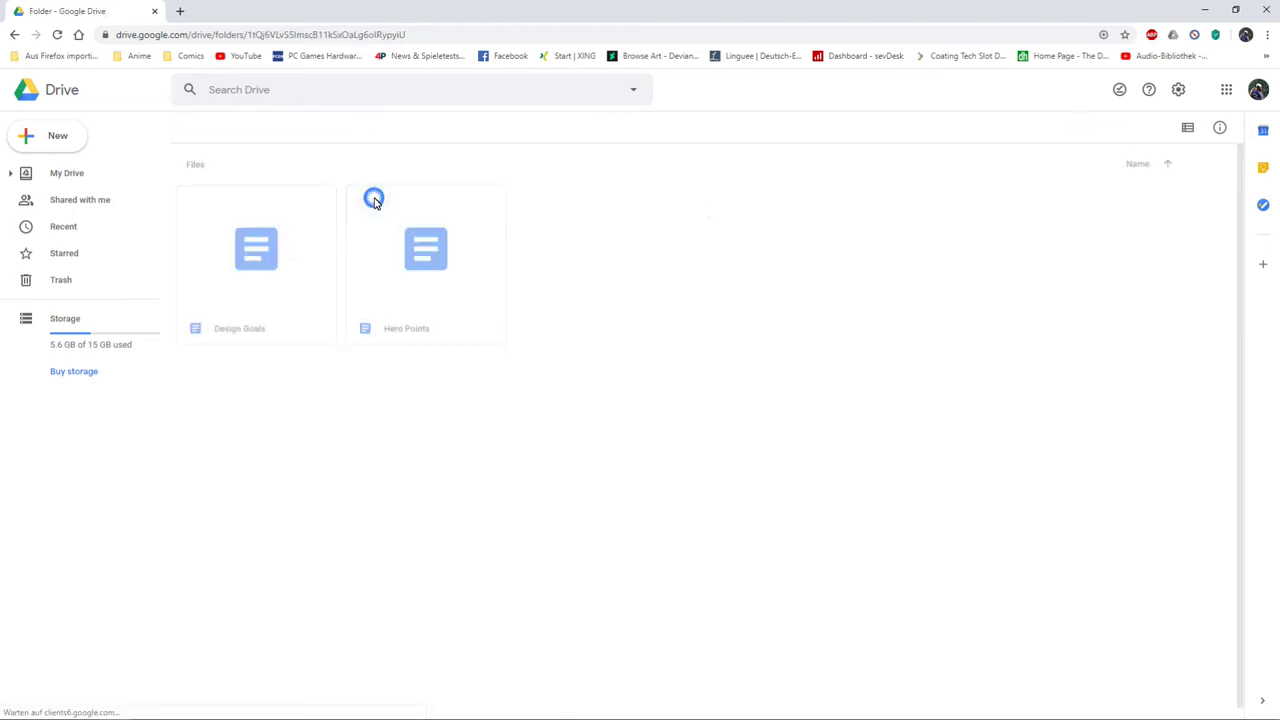
double_click(258, 250)
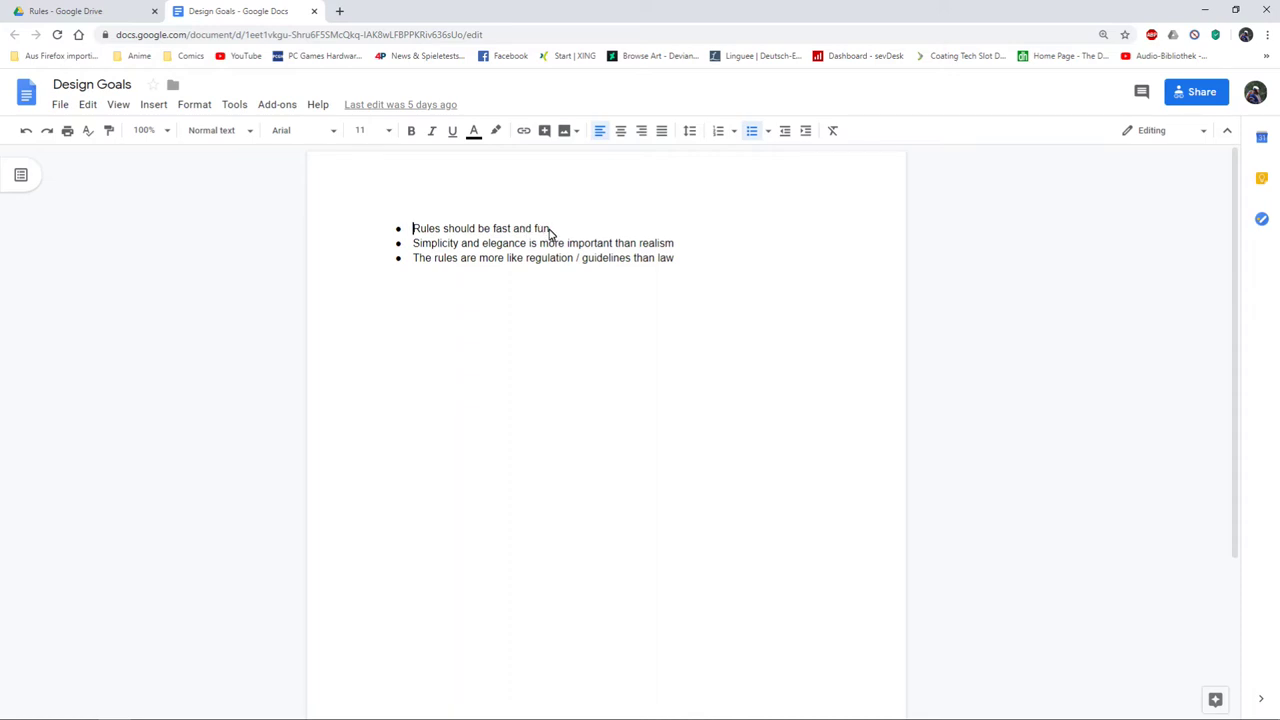
click(445, 247)
click(314, 12)
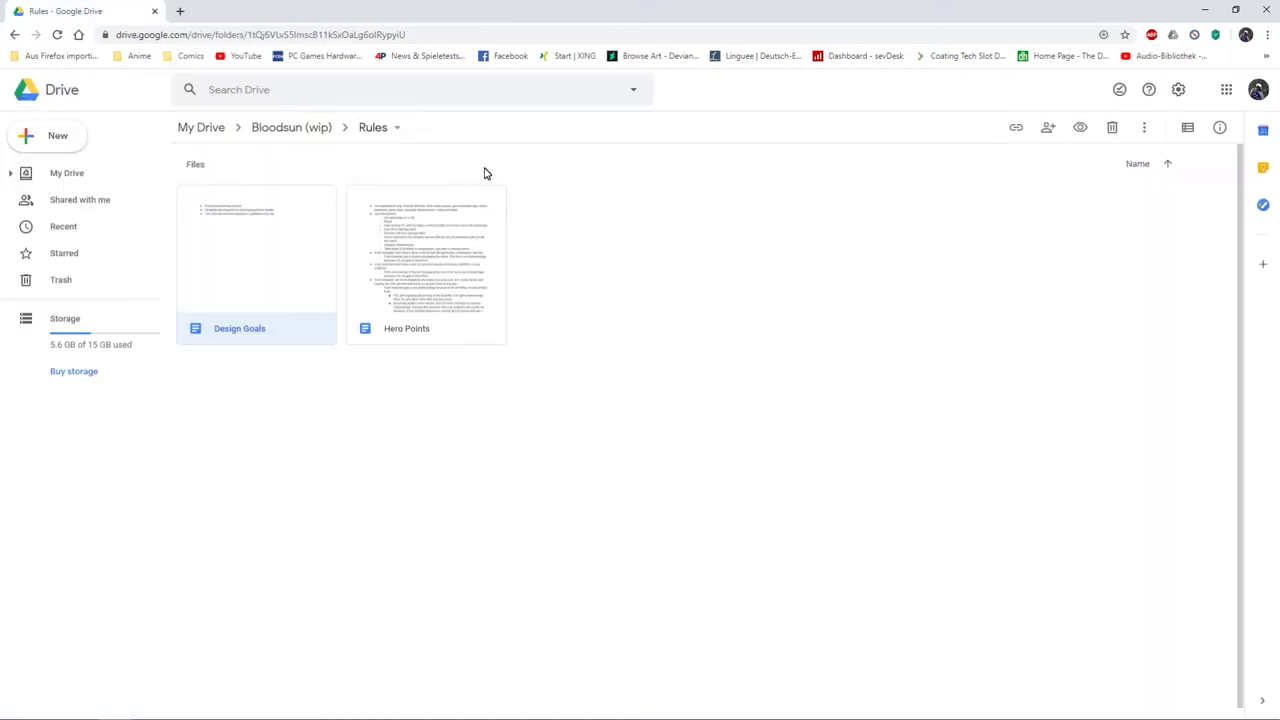
Go to the World folder of Bloodsun (wip), read its Design Goals document point by point, and close it.
click(290, 133)
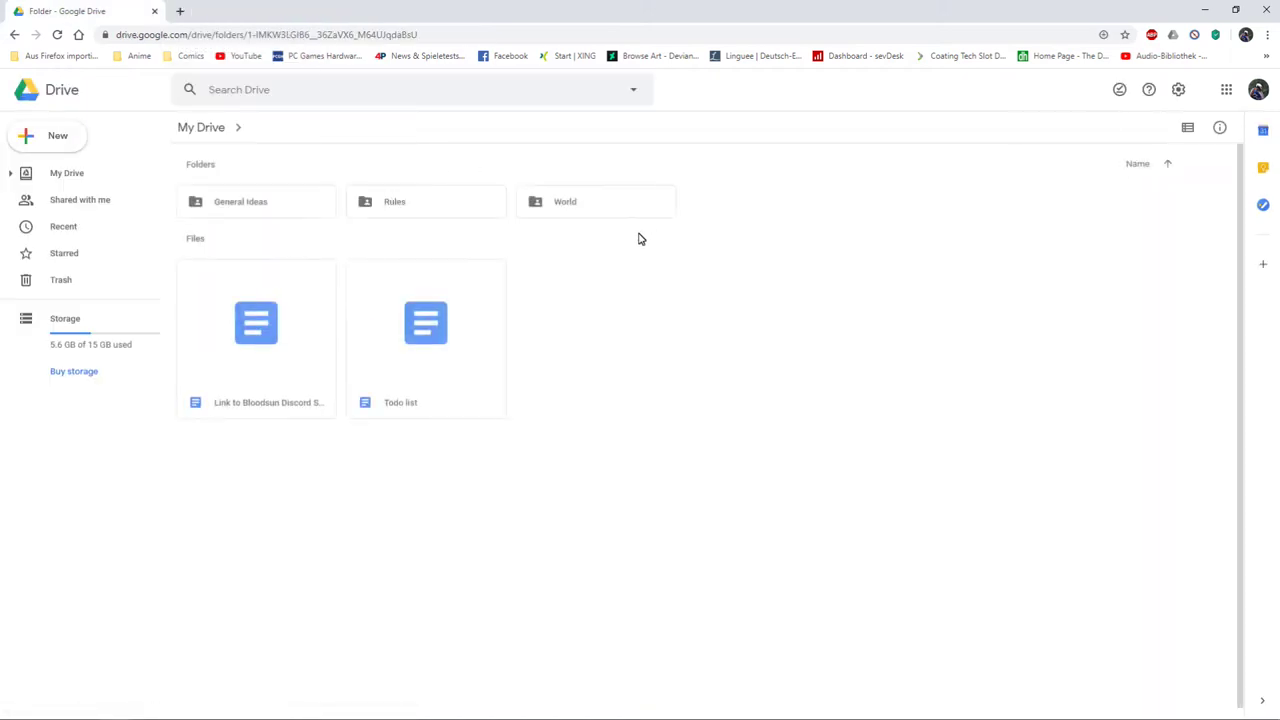
double_click(559, 207)
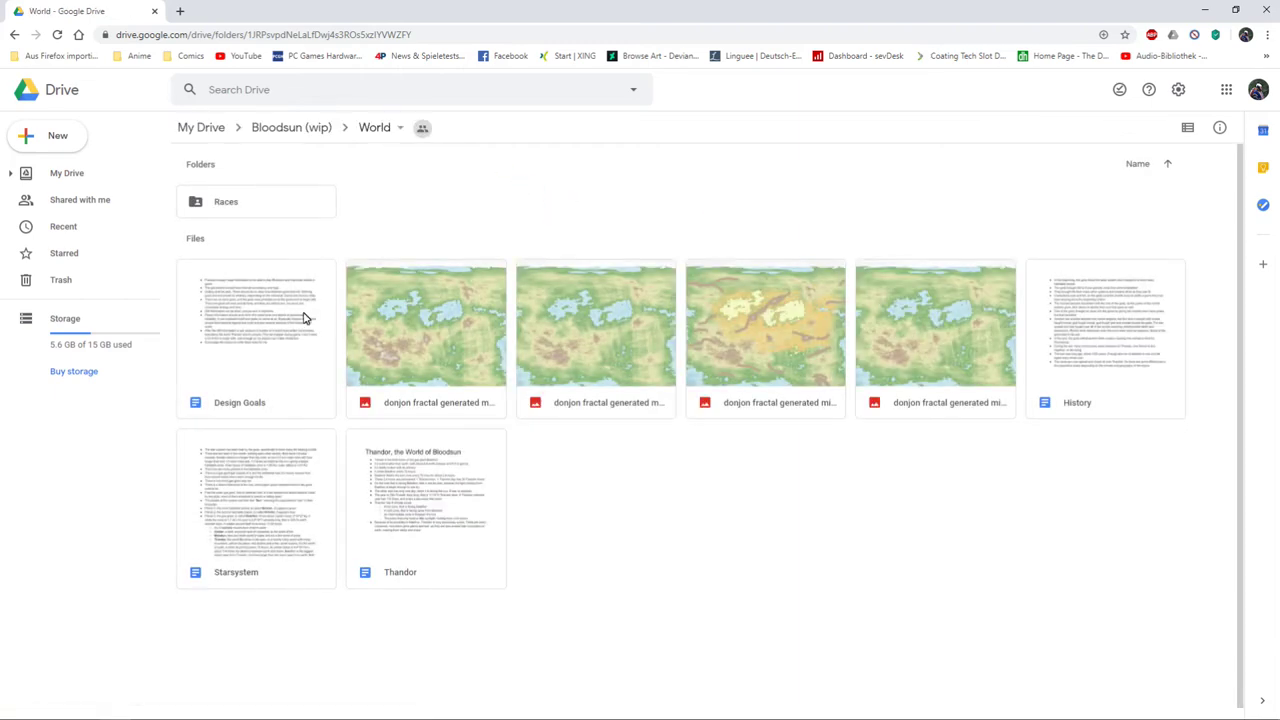
double_click(270, 313)
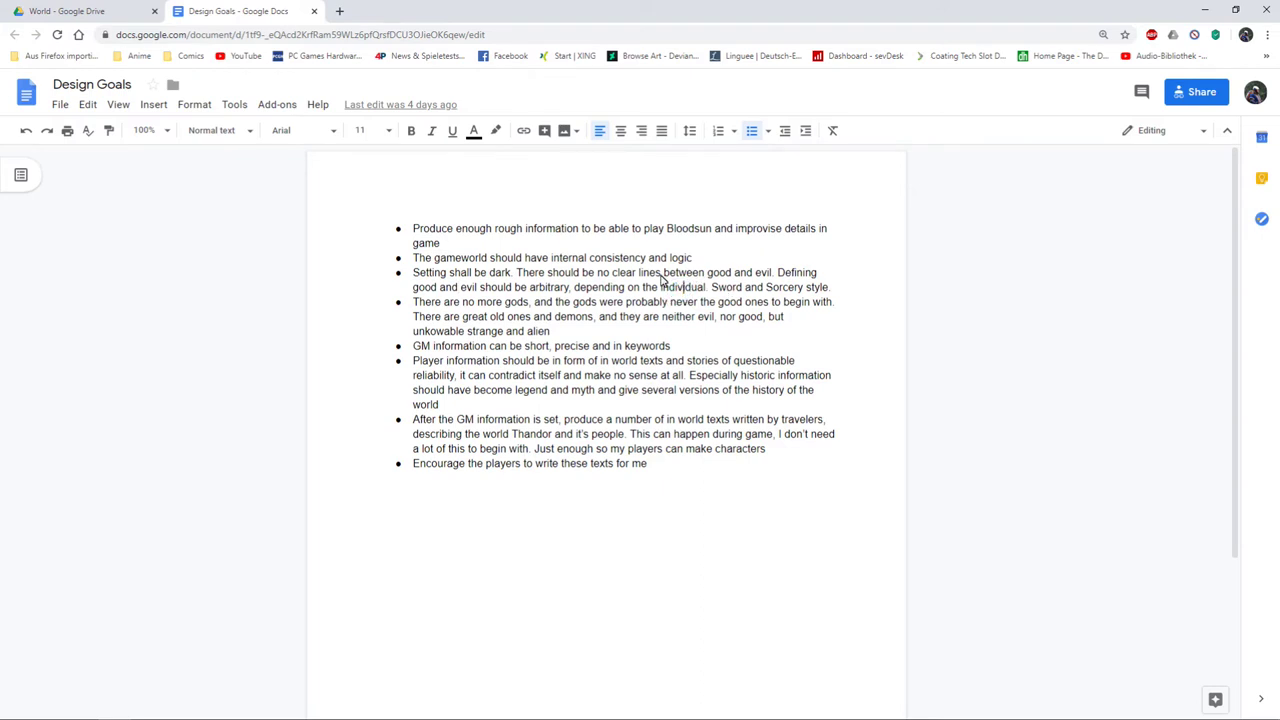
click(733, 289)
click(804, 274)
click(545, 306)
click(507, 314)
click(513, 346)
click(656, 346)
click(455, 362)
click(455, 363)
click(507, 420)
click(492, 464)
click(314, 12)
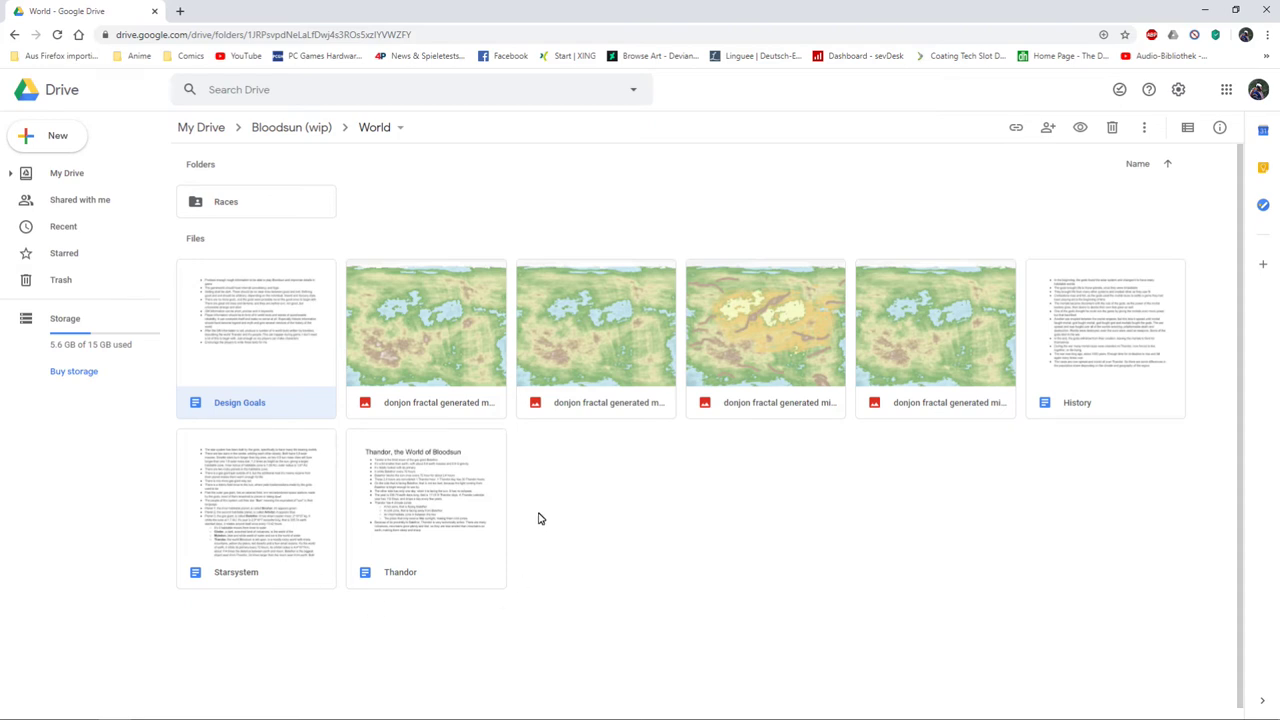
Read the Starsystem document in the World folder, including the planets and moons, and close it.
double_click(250, 492)
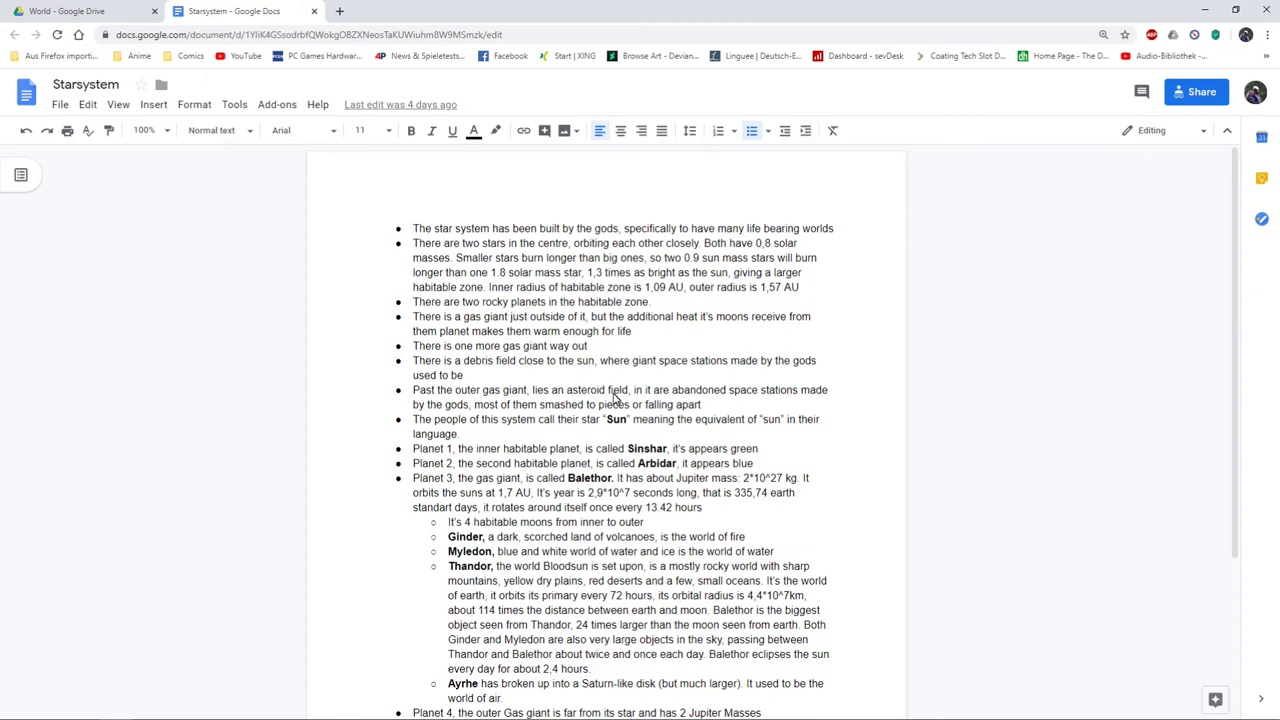
scroll(614, 394, down, 2)
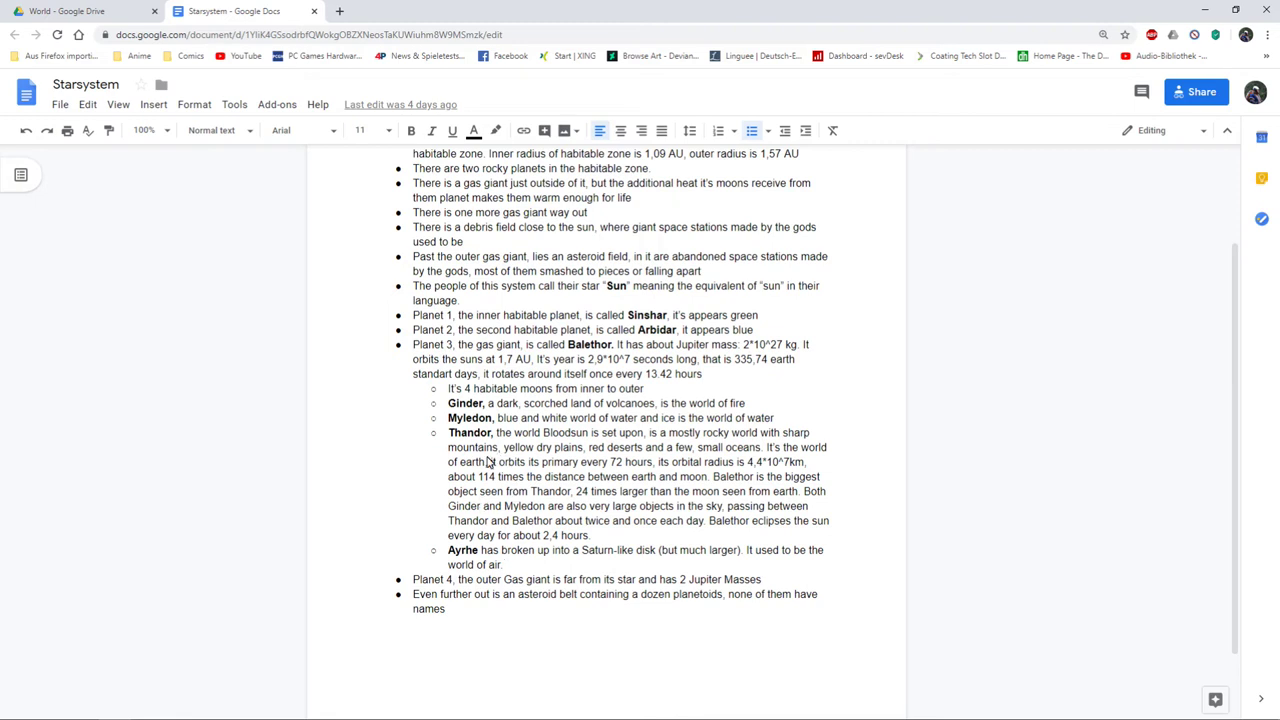
click(314, 11)
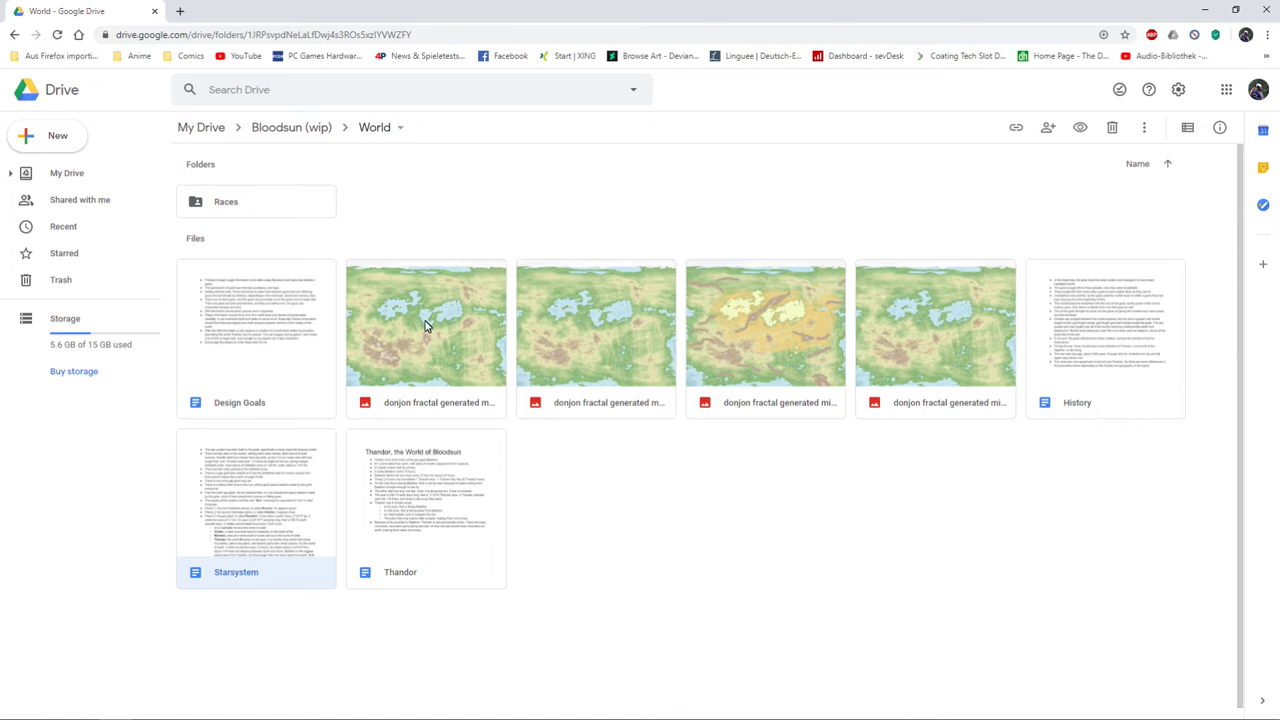
Preview the first donjon fractal generated map image in the World folder and close the preview.
click(410, 347)
double_click(410, 347)
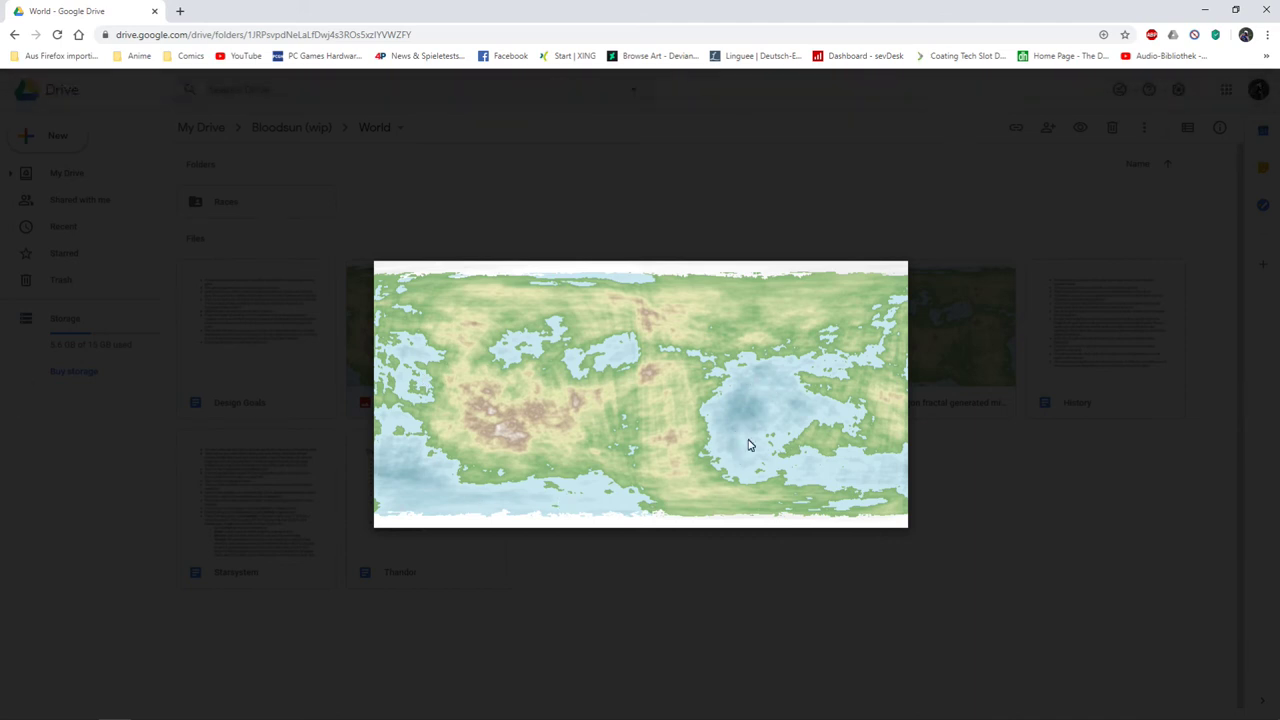
click(998, 532)
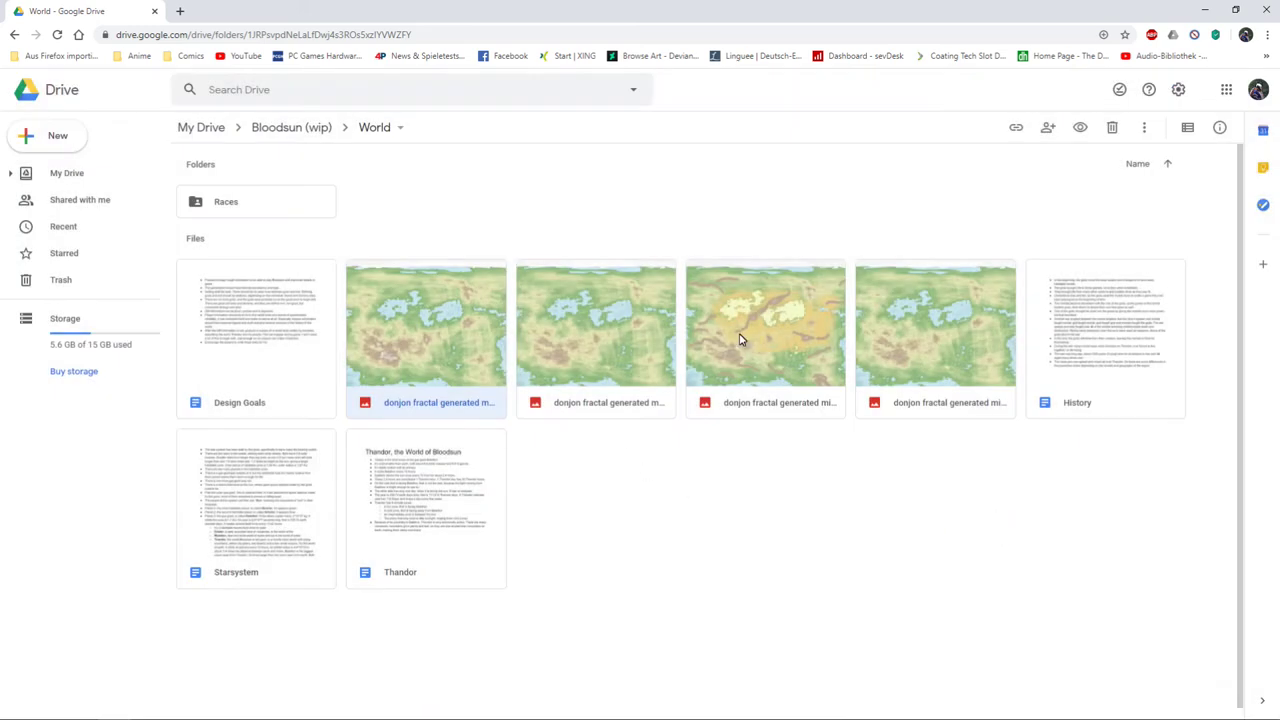
Examine the deserts and mountain ranges on the map "donjon fractal generated midified.gif", and return to the Bloodsun (wip) folder.
double_click(741, 334)
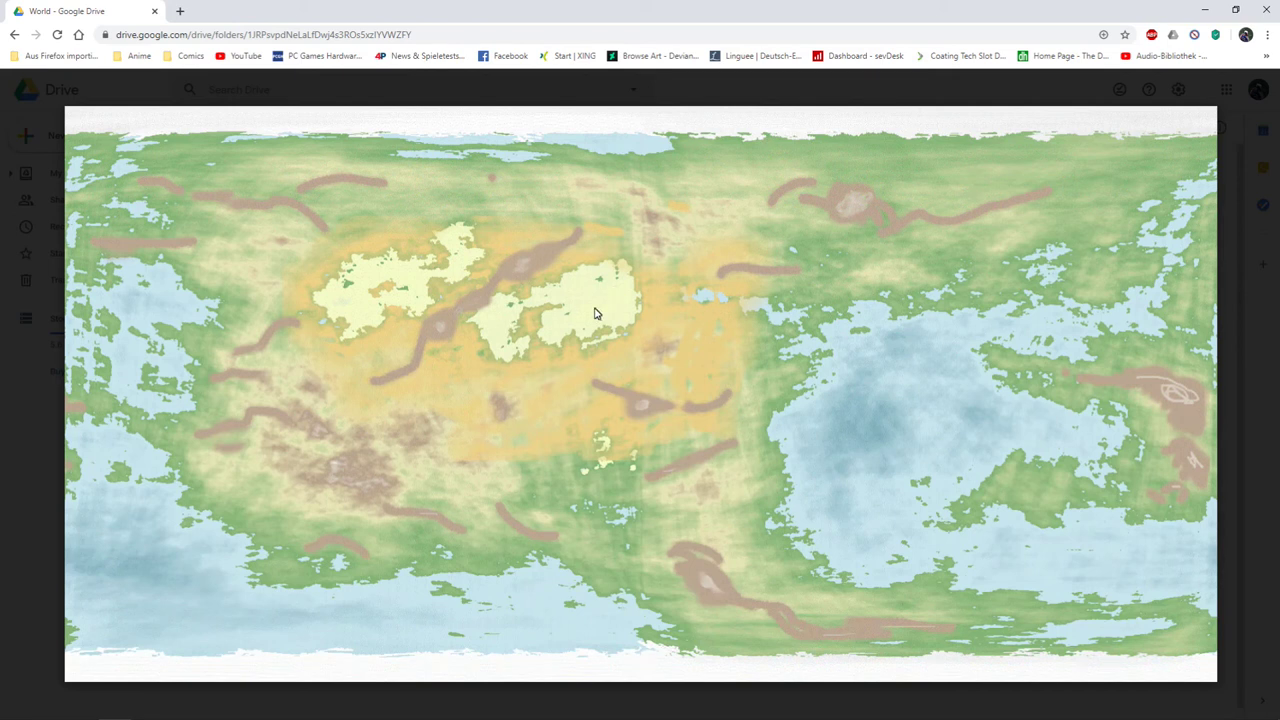
mouse_move(451, 374)
mouse_move(476, 393)
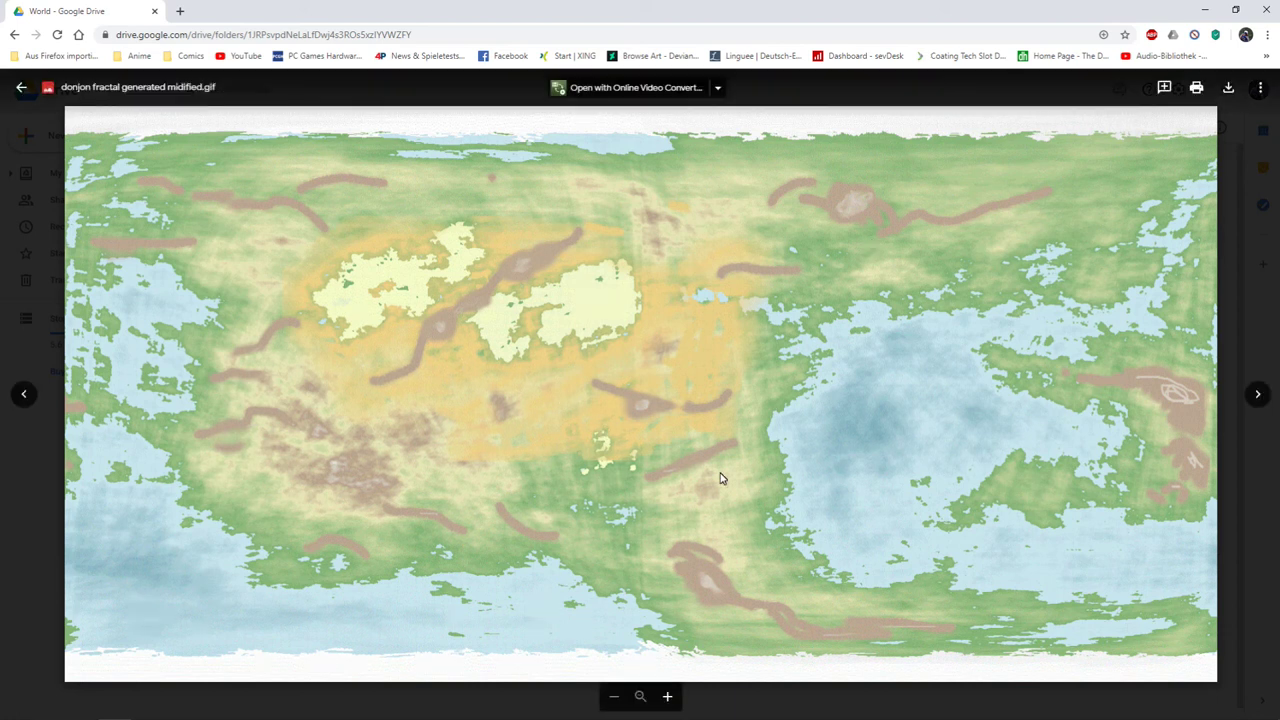
click(1046, 79)
click(14, 34)
click(14, 34)
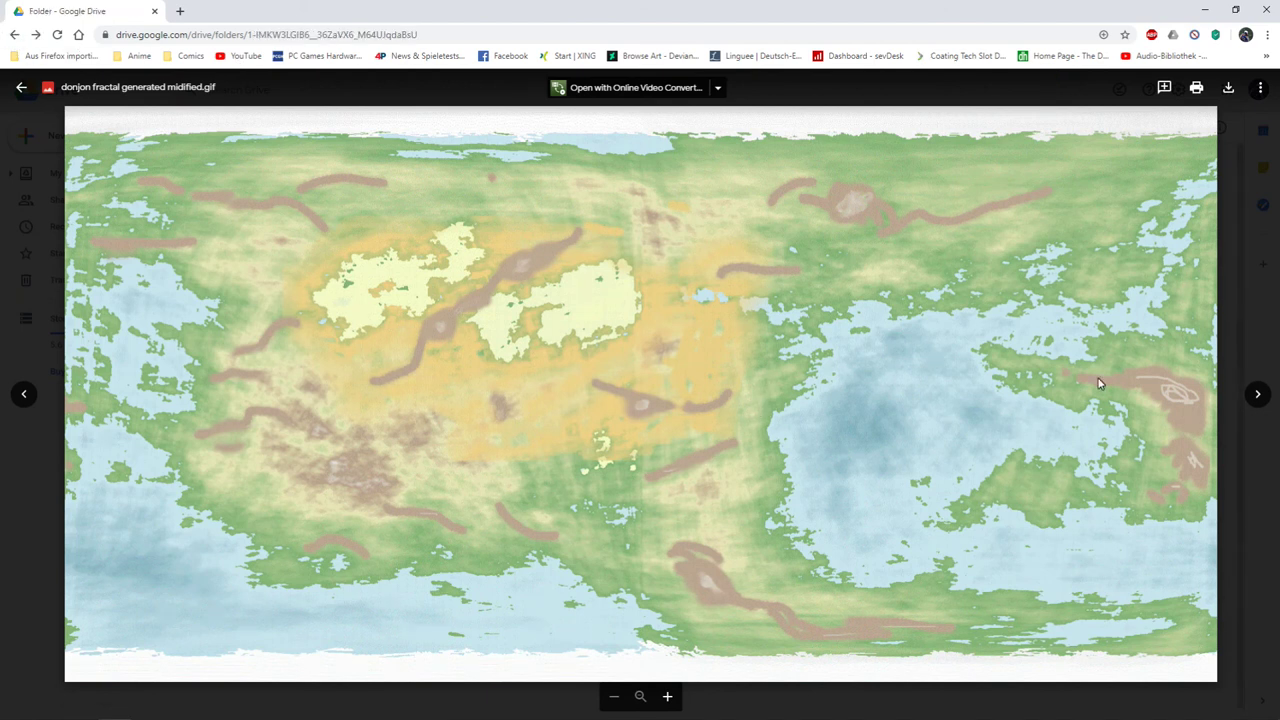
click(1258, 270)
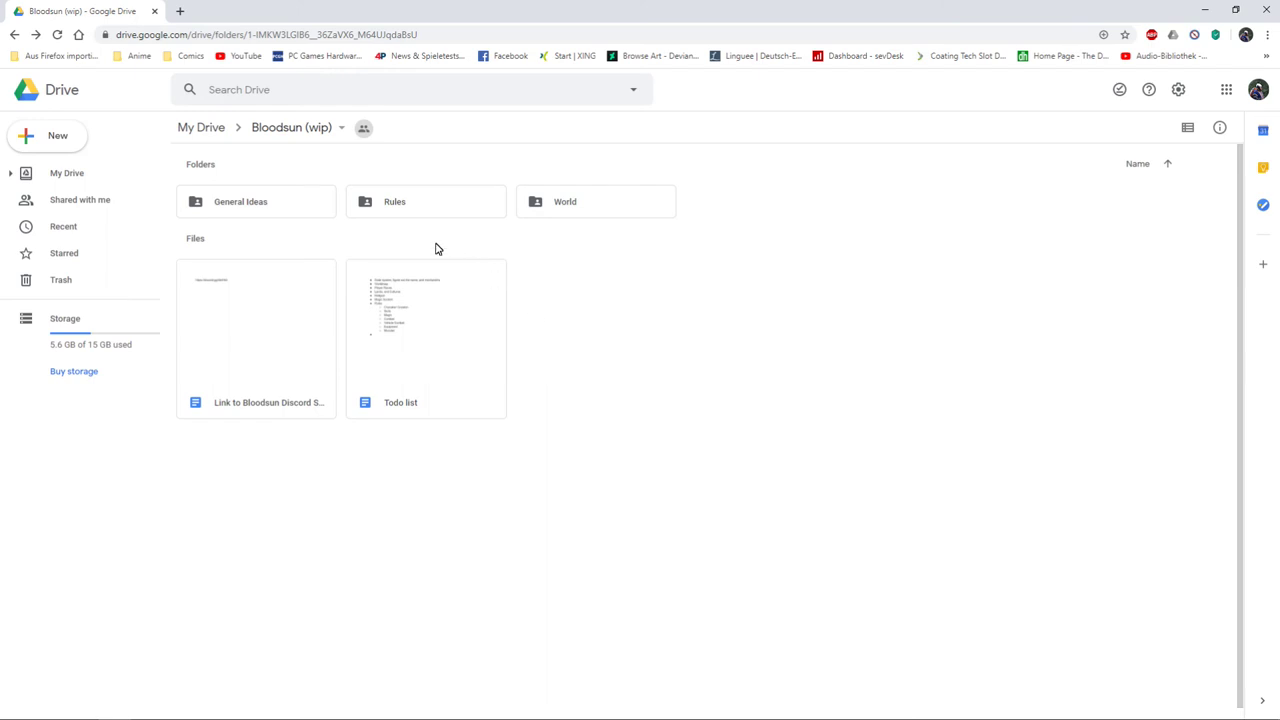
Reopen the World folder, read the History document, and close it.
double_click(586, 211)
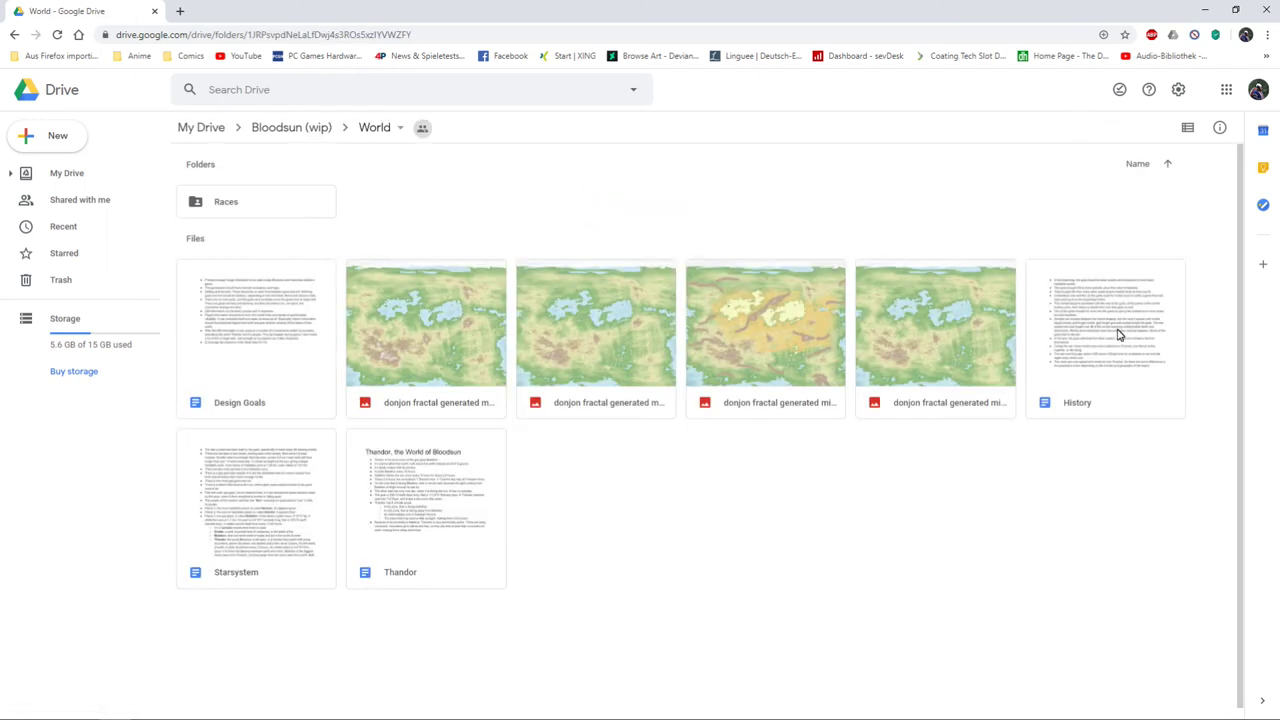
click(430, 512)
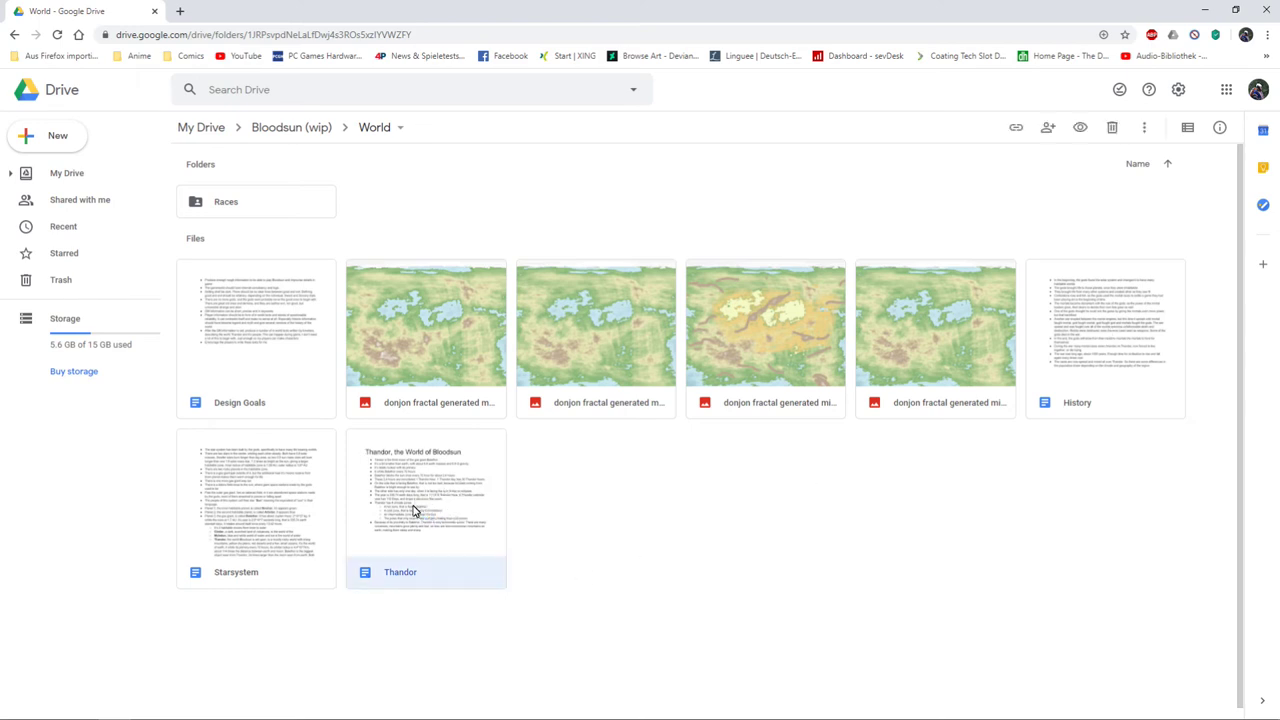
double_click(1117, 317)
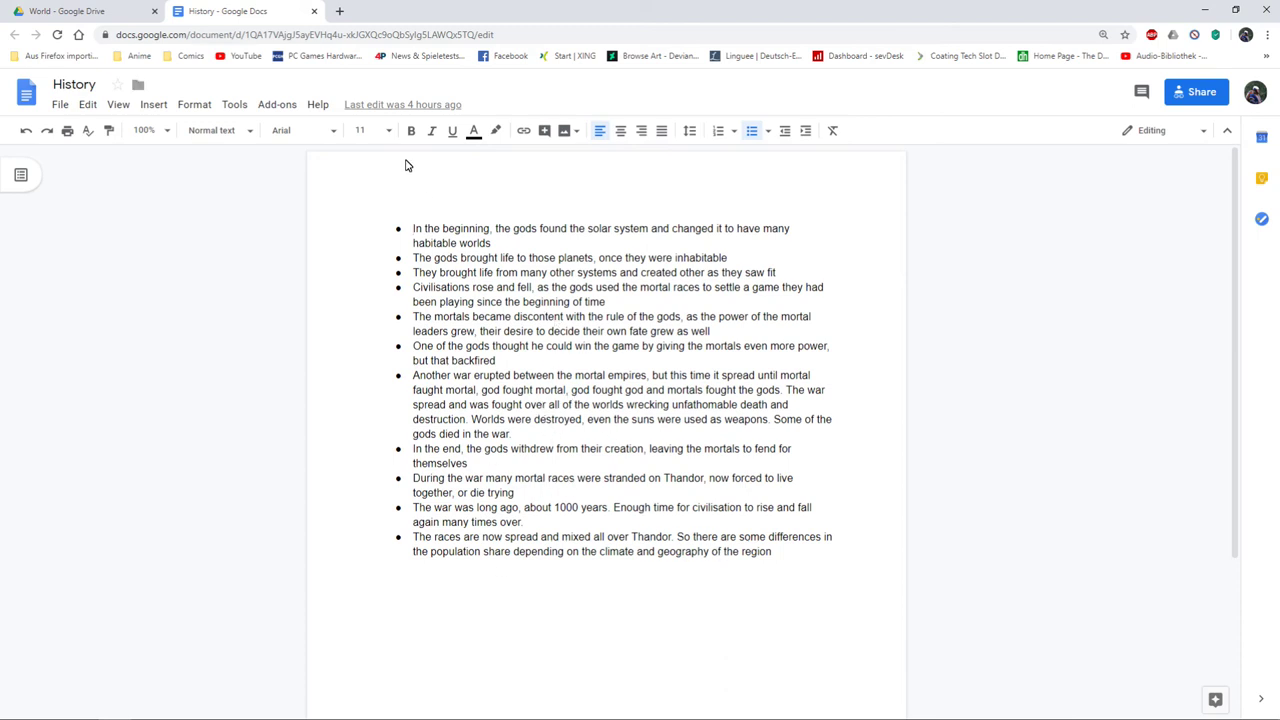
click(314, 11)
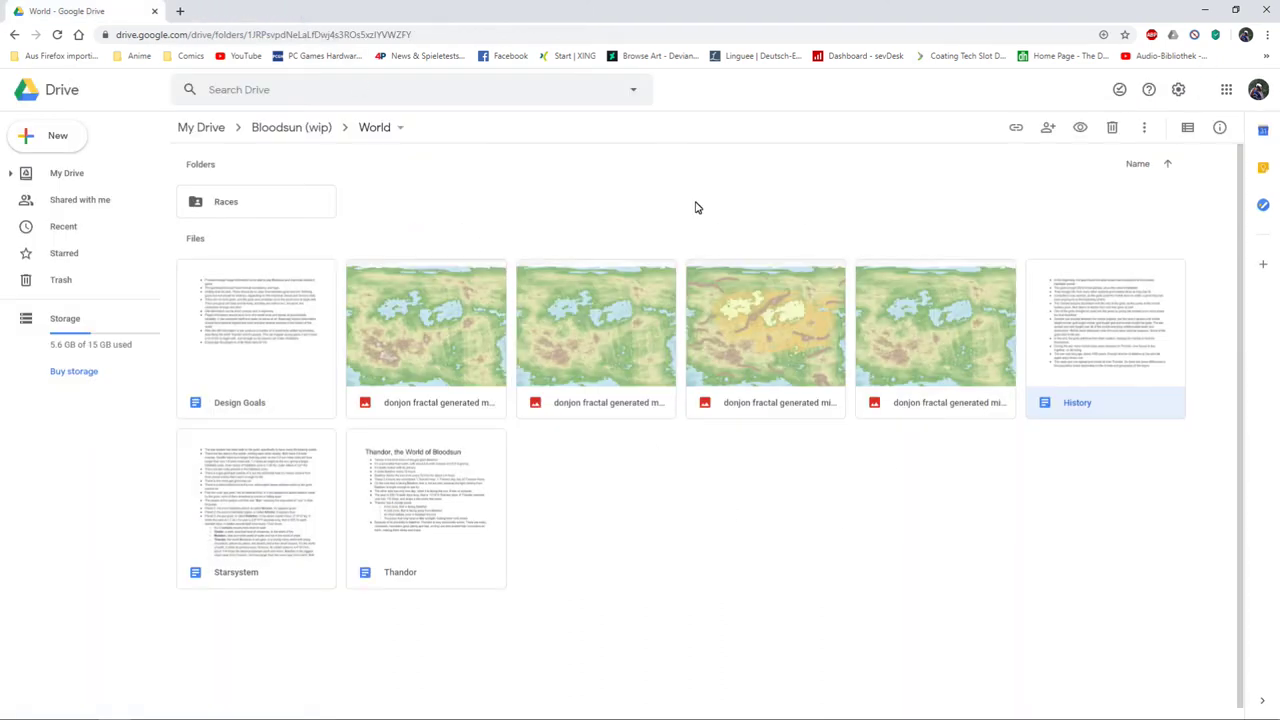
Open the Races folder, look over the Arheans document, and close it.
double_click(226, 204)
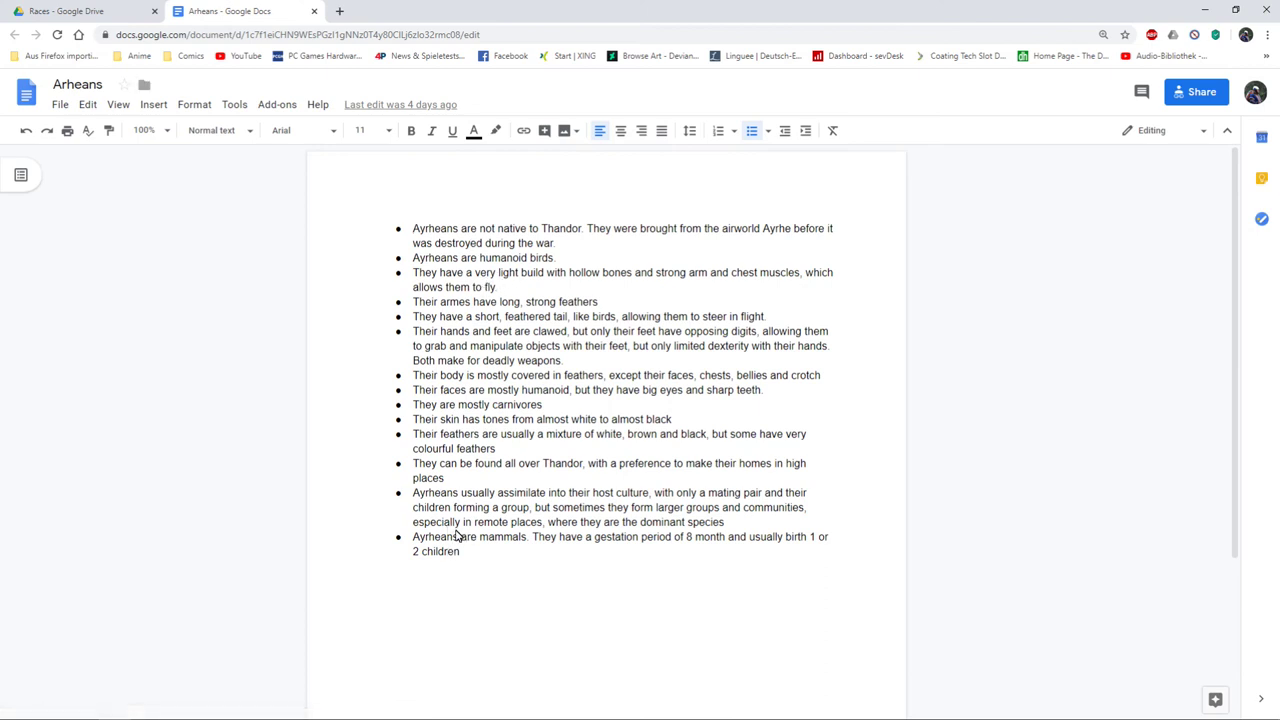
click(314, 12)
Open the Dwarves document and read about their history, dragon-like ageing changes, subraces and communities.
double_click(404, 232)
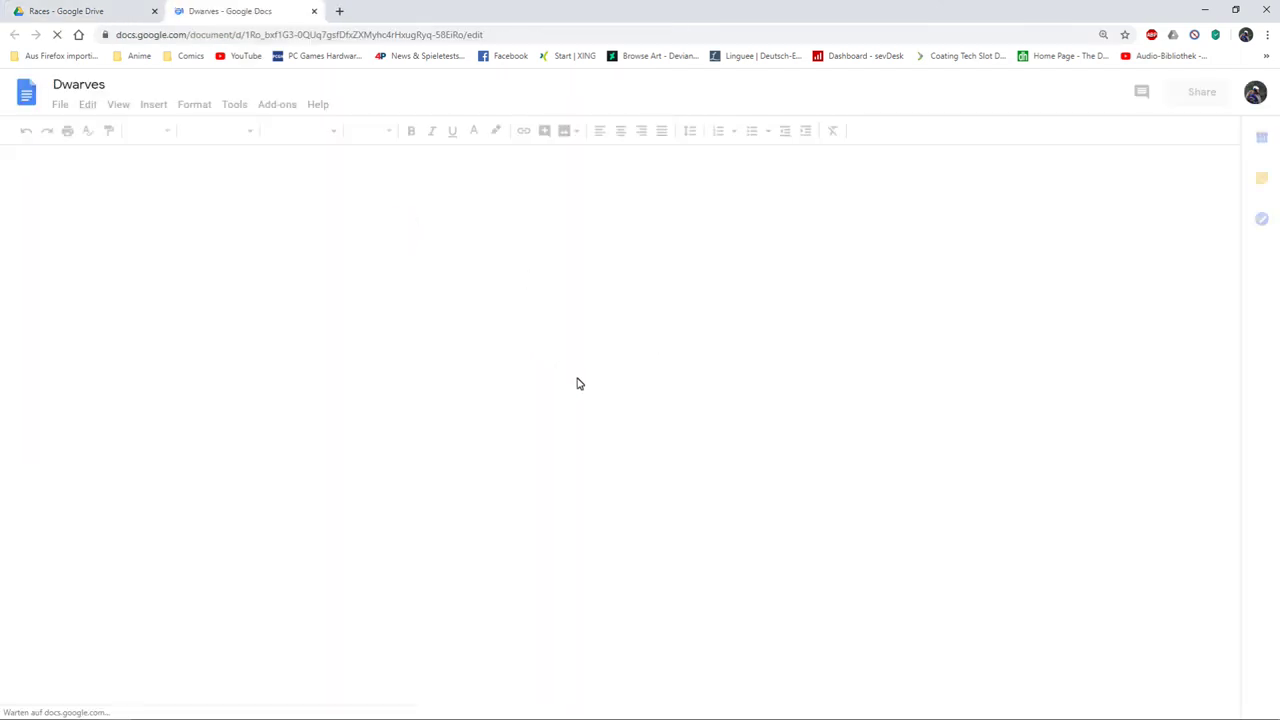
scroll(548, 331, down, 3)
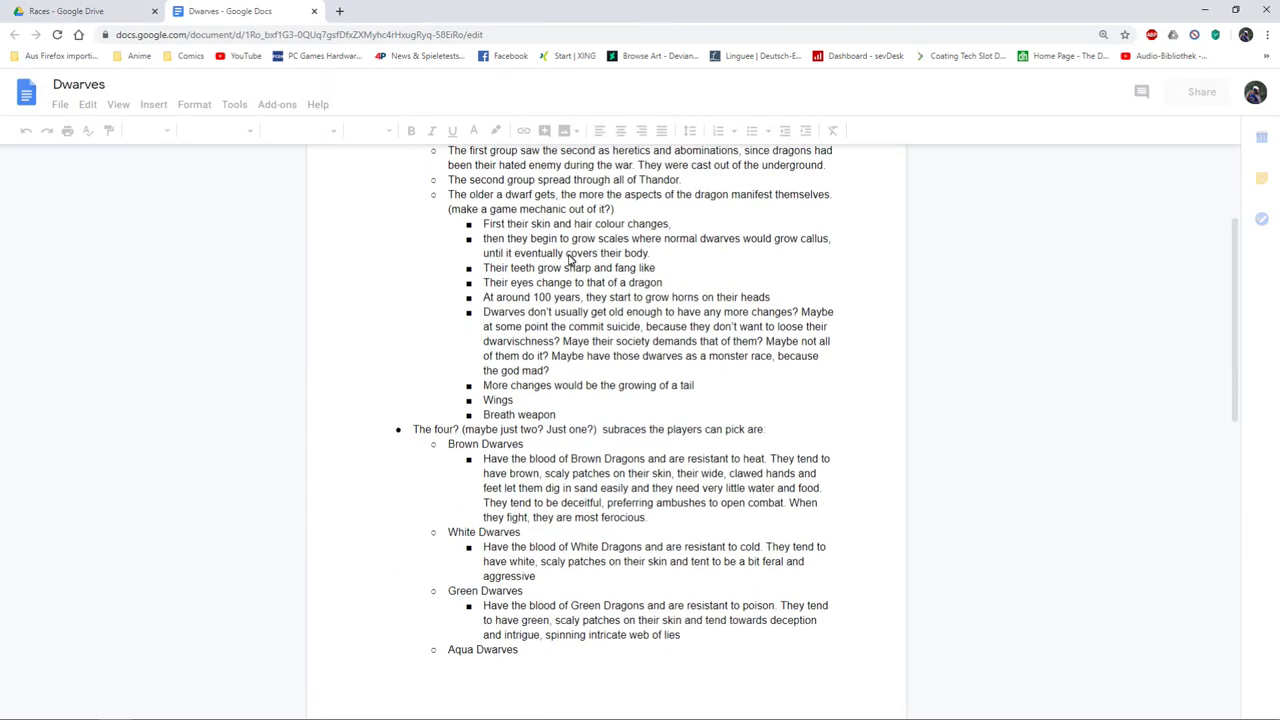
scroll(550, 268, down, 1)
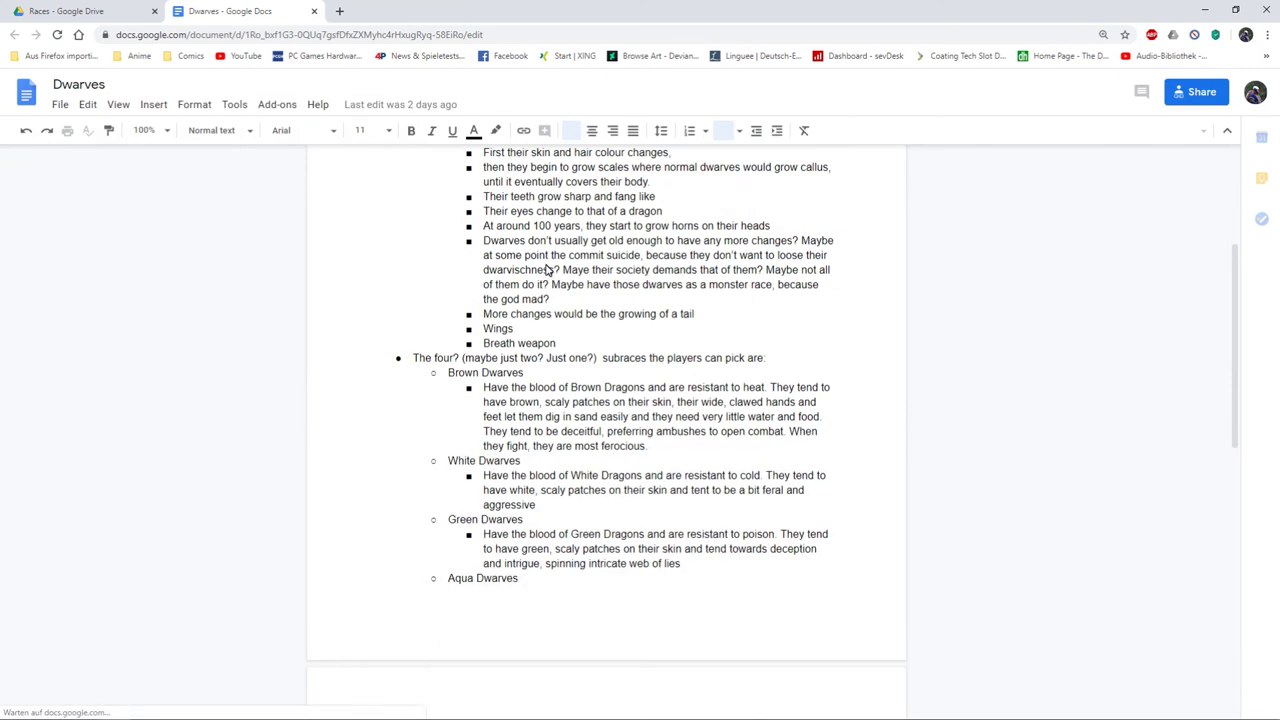
click(516, 343)
scroll(516, 343, up, 3)
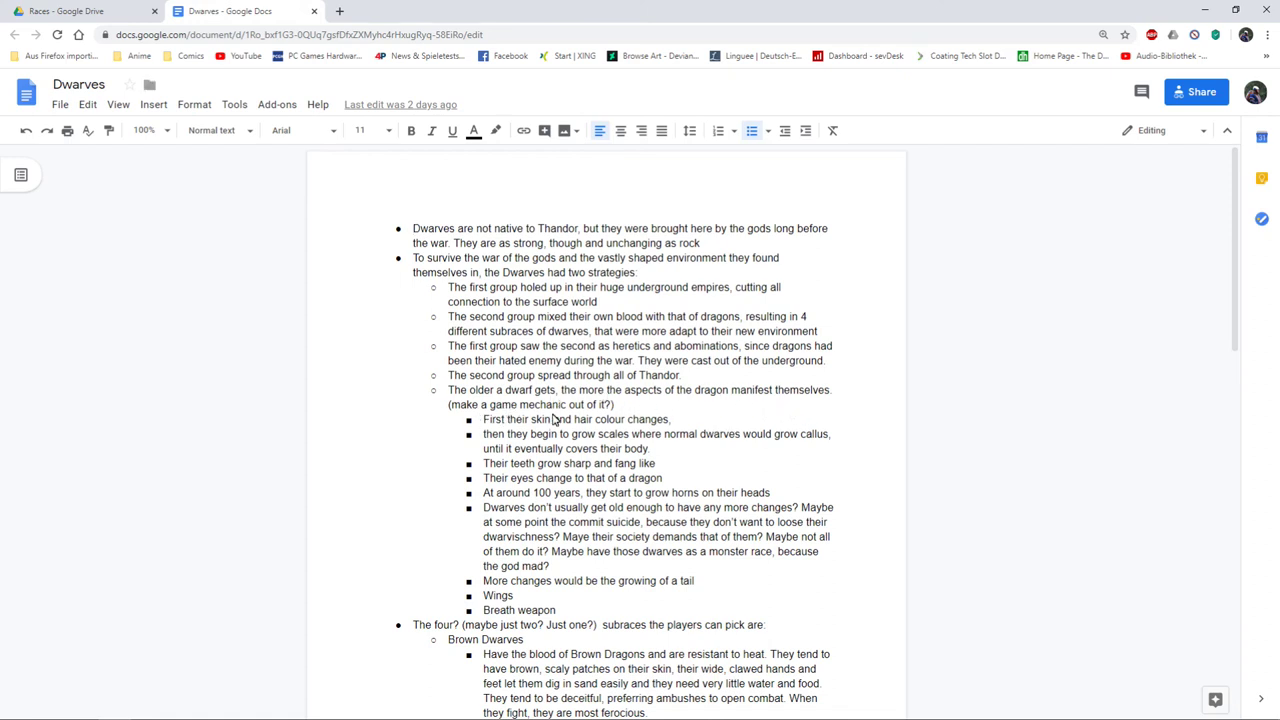
scroll(553, 419, down, 4)
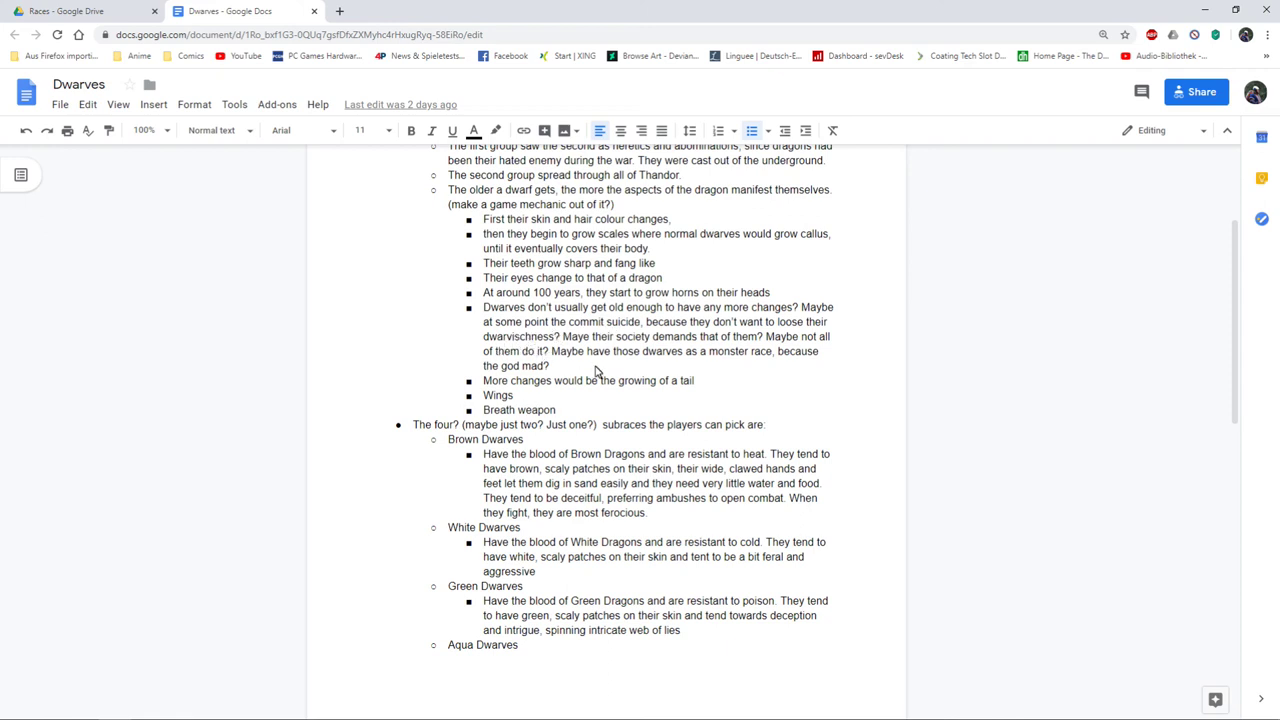
scroll(545, 360, down, 1)
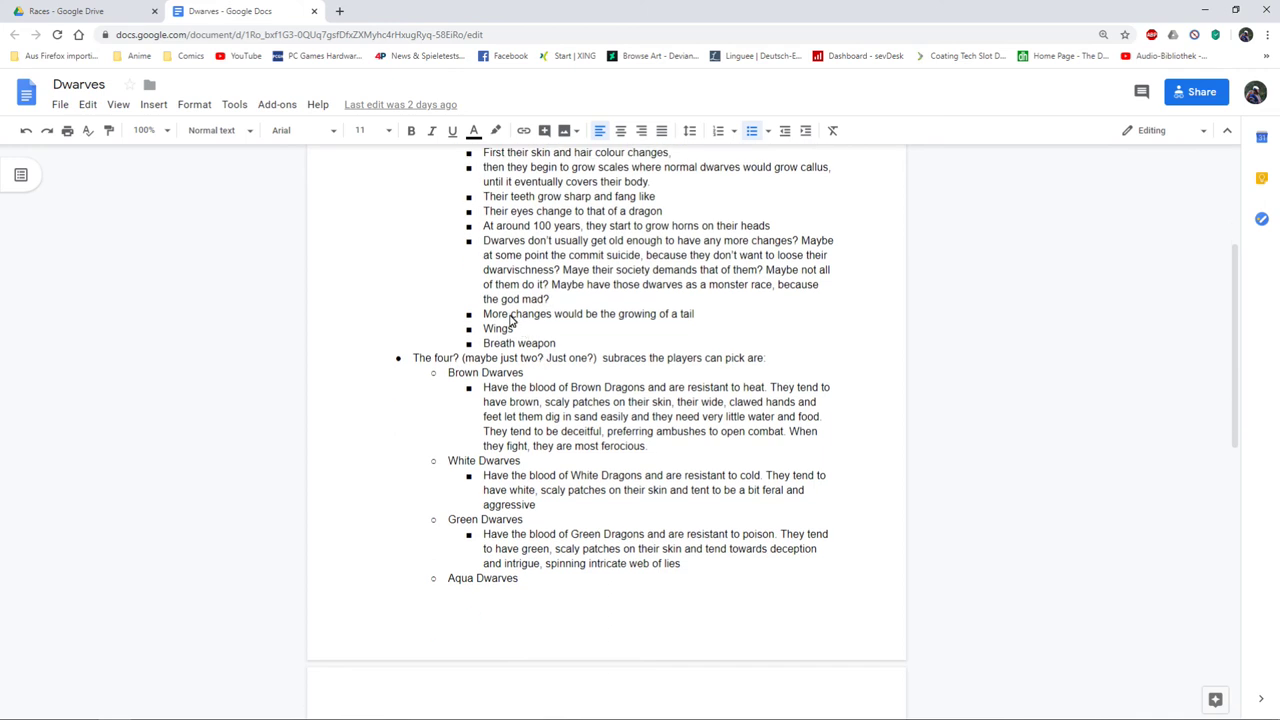
scroll(530, 300, down, 3)
scroll(494, 230, up, 1)
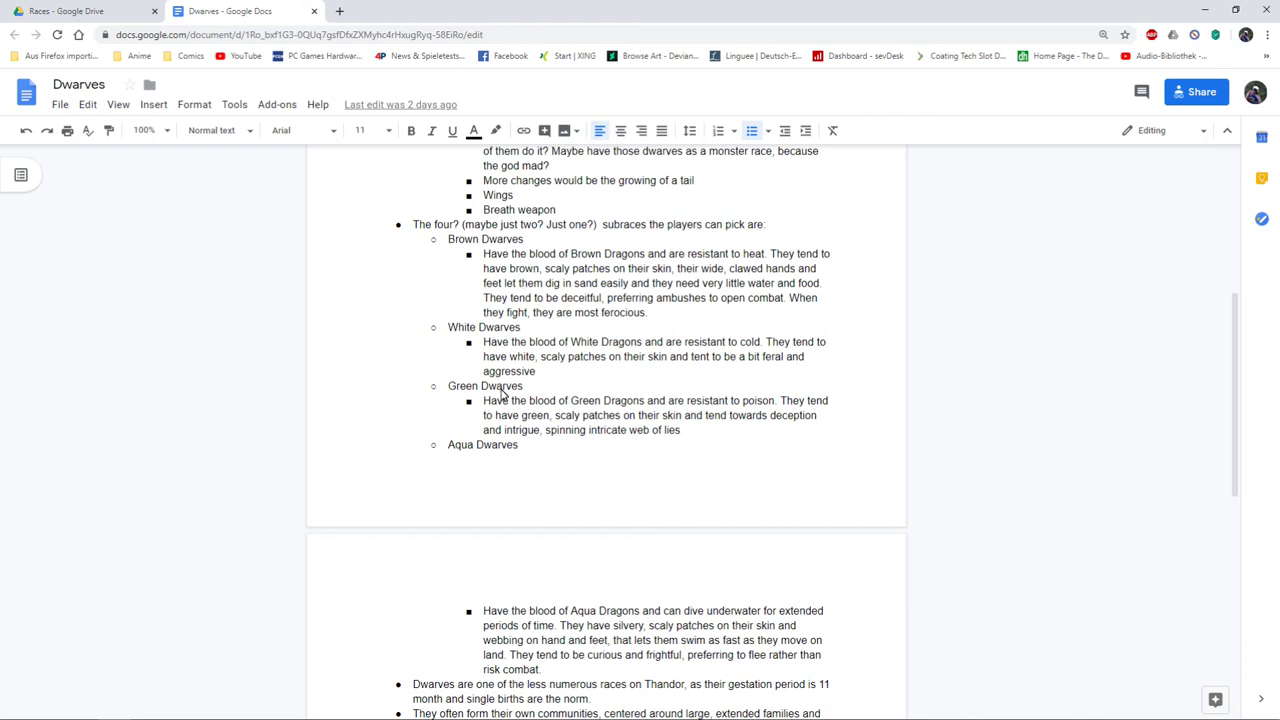
scroll(526, 423, down, 3)
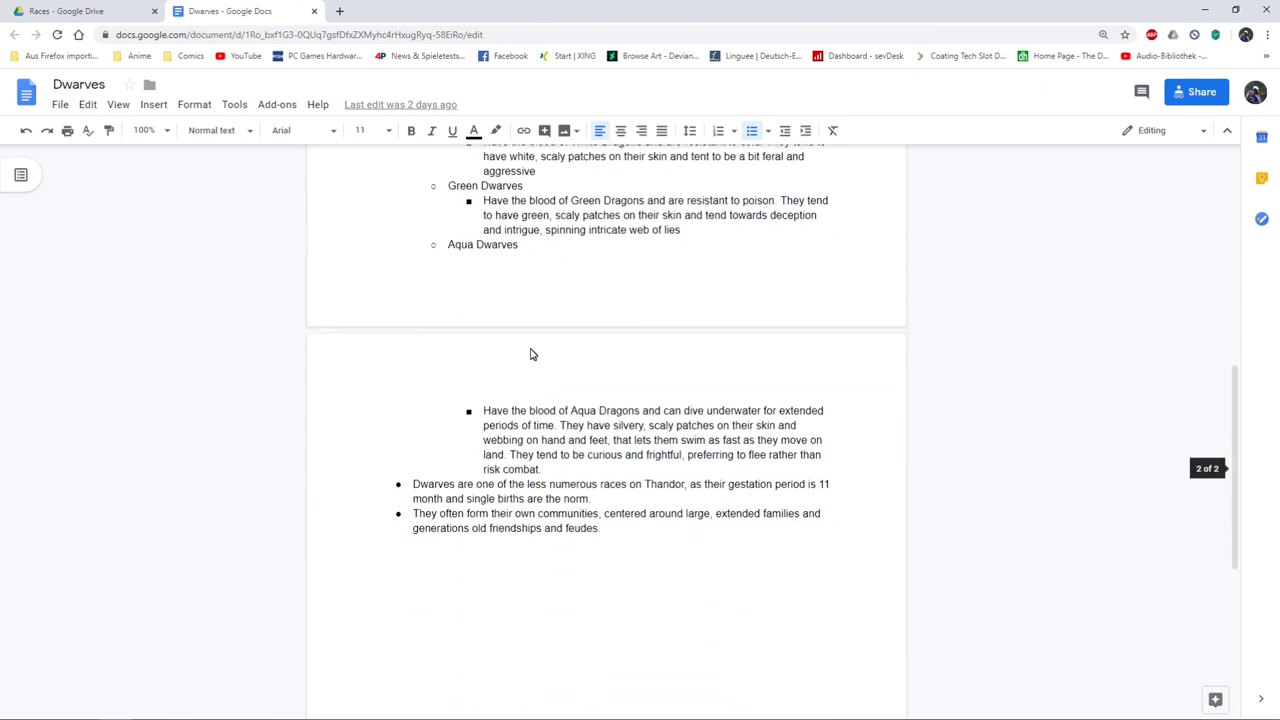
Review the subraces in the Dwarves document and close it, and look over the Elves document and close it.
scroll(526, 416, up, 3)
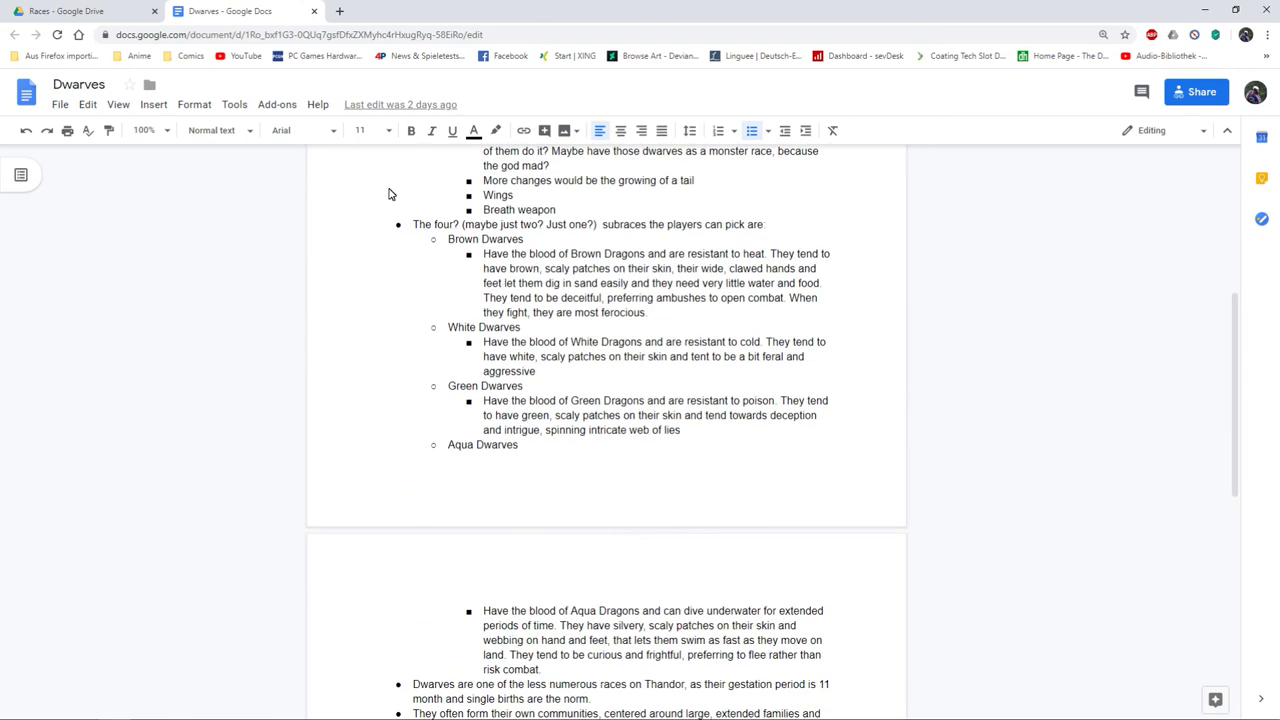
click(314, 11)
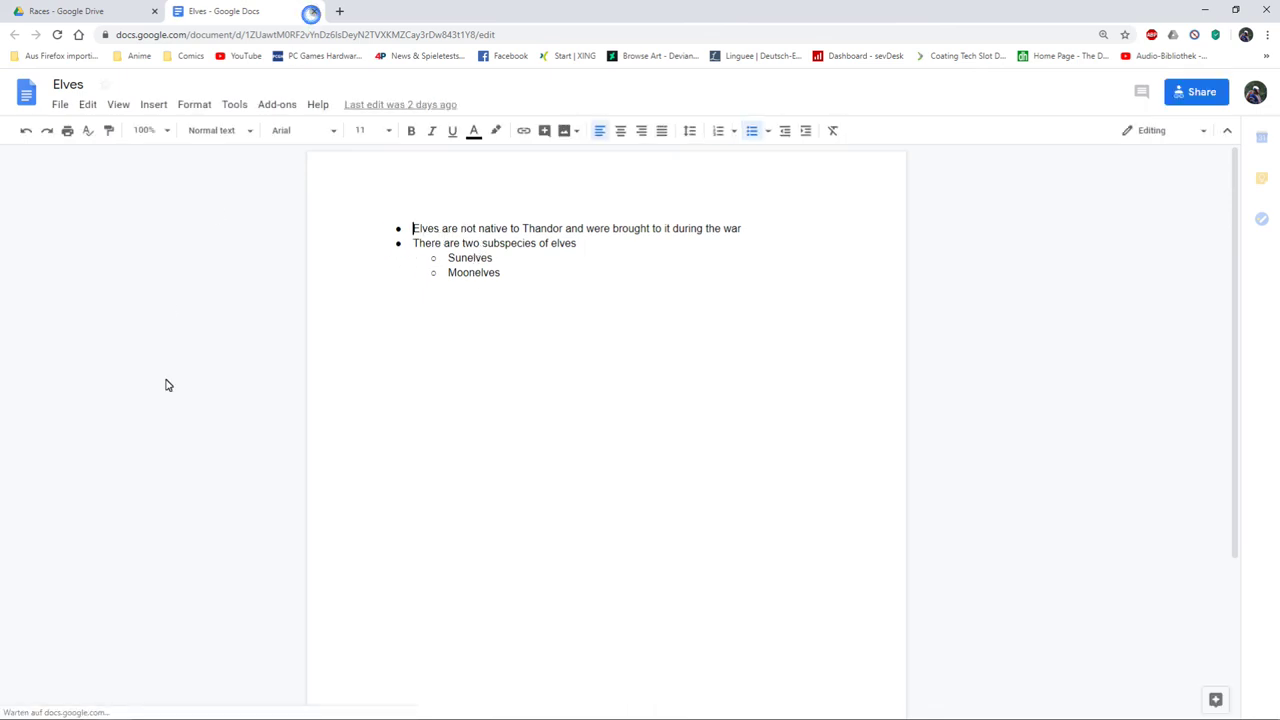
key(ctrl+w)
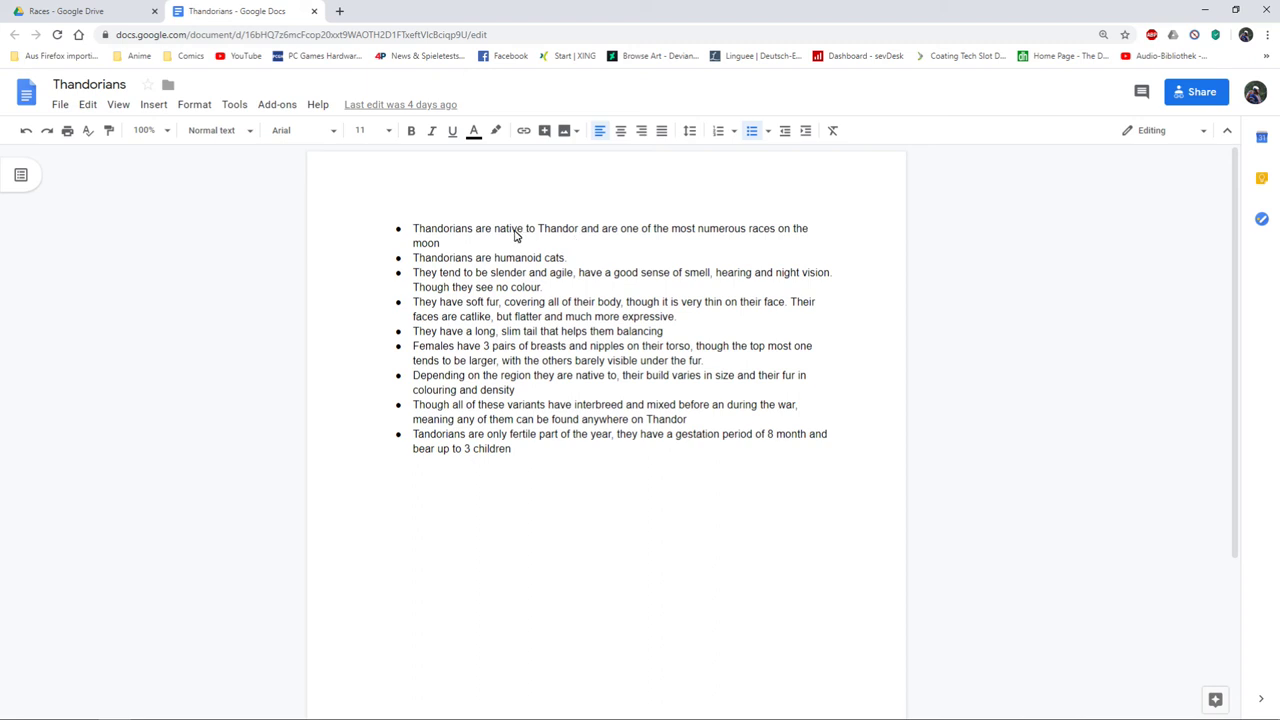
Close the Thandorians document after reading it, and open the Humans document from the Races folder, read it and close it.
click(313, 10)
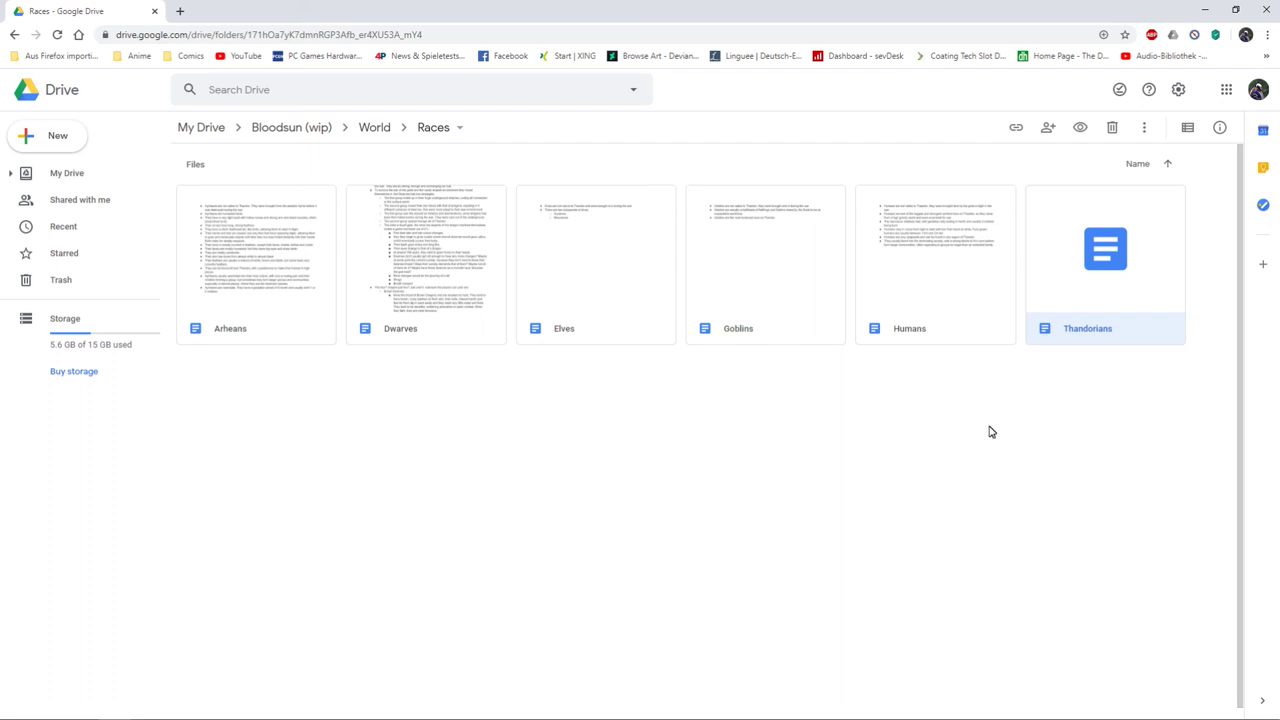
click(1100, 378)
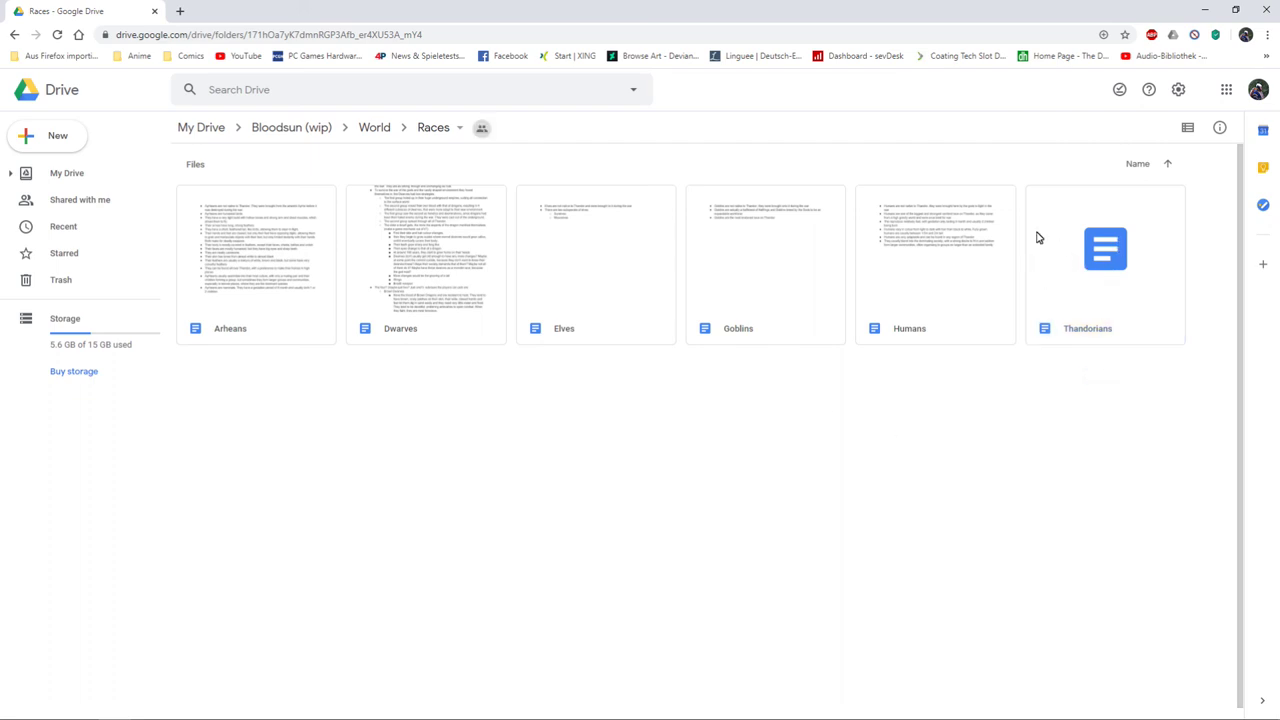
double_click(910, 265)
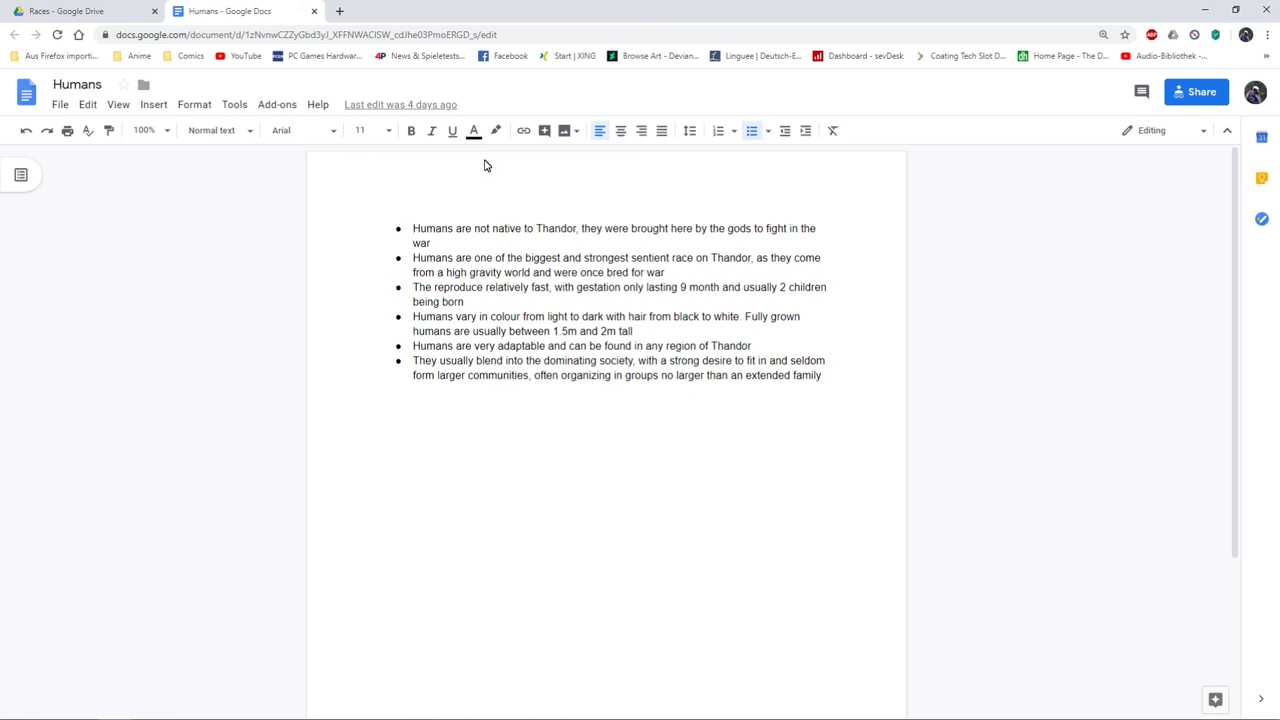
click(316, 12)
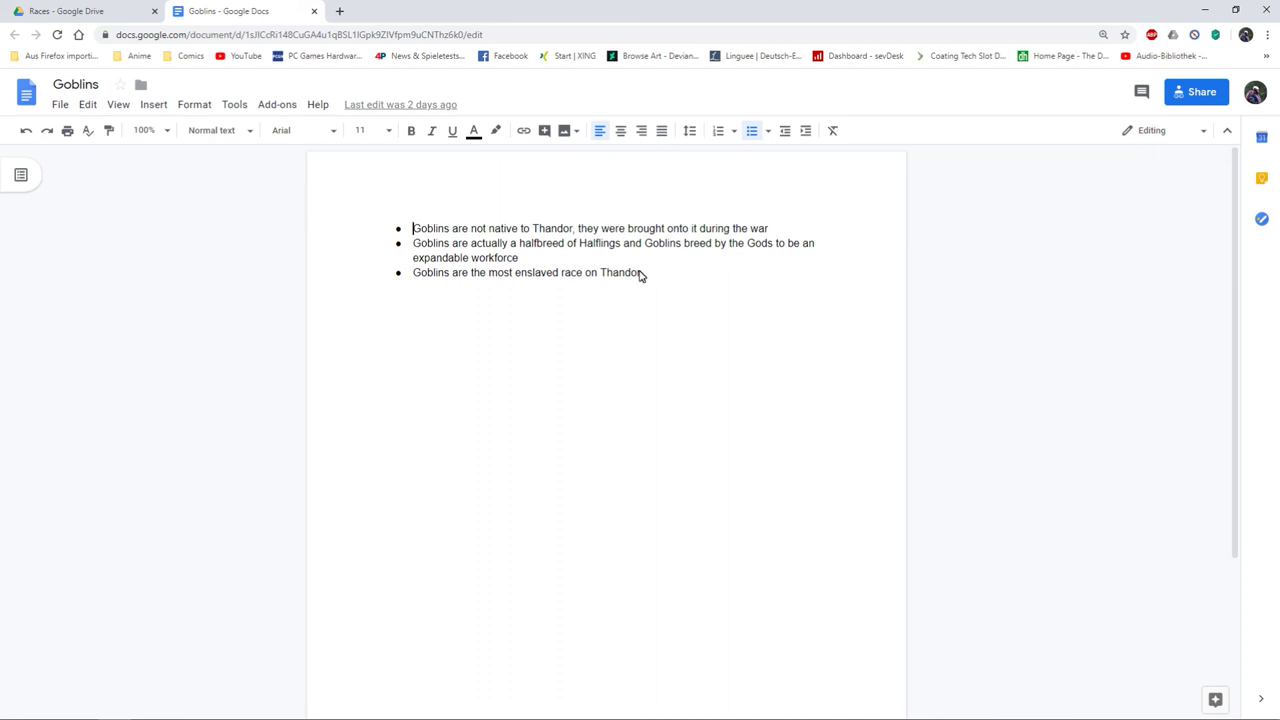
Close the Goblins document after reading it, and return to the Bloodsun (wip) folder.
click(314, 11)
click(755, 433)
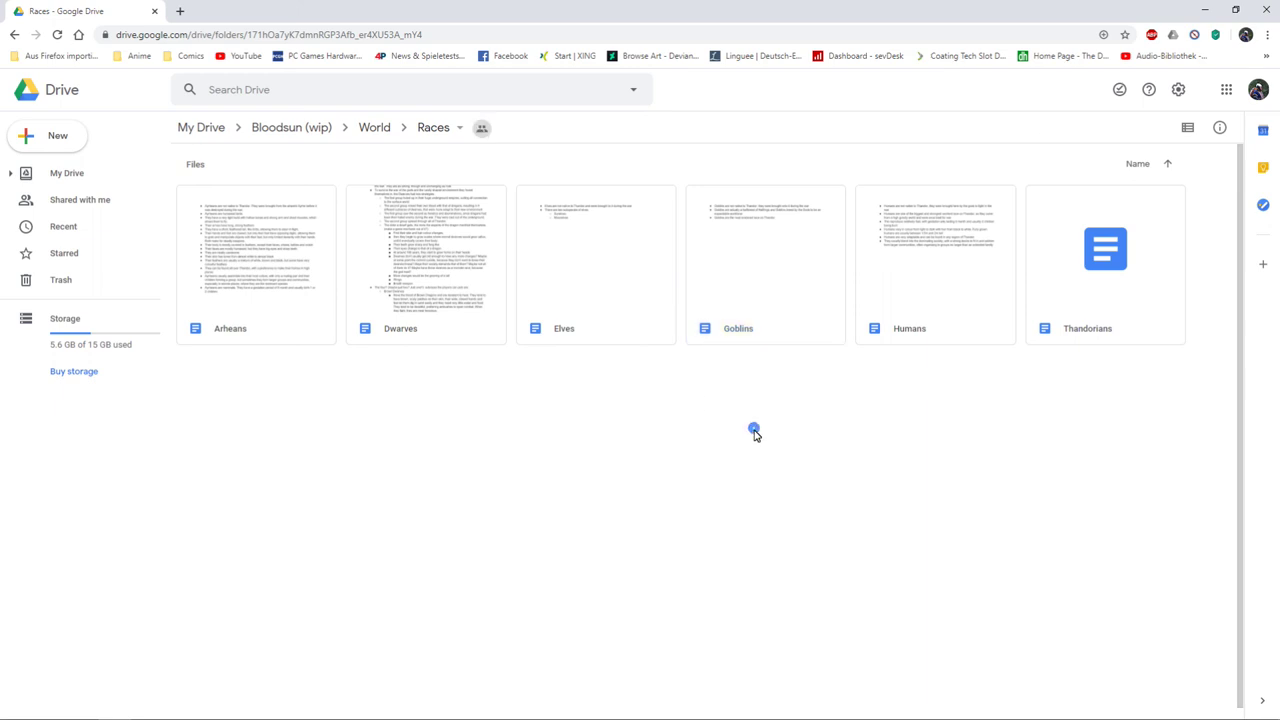
click(303, 127)
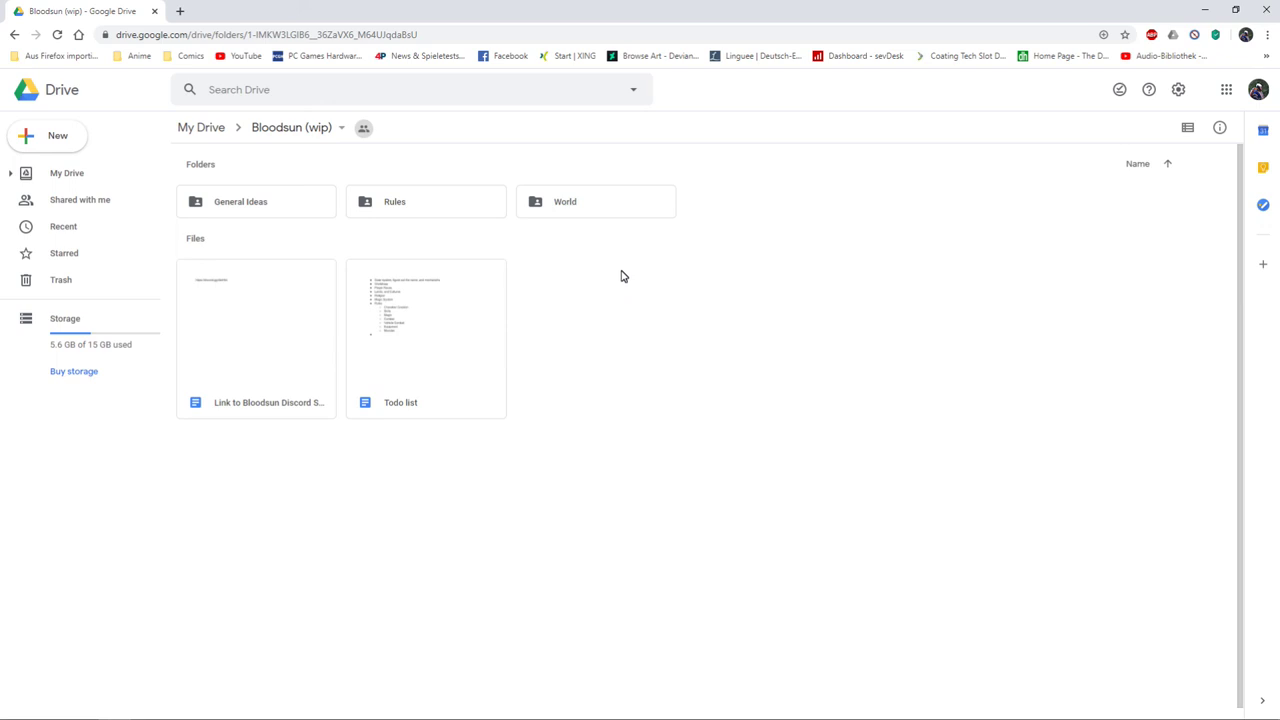
key(ctrl+F7)
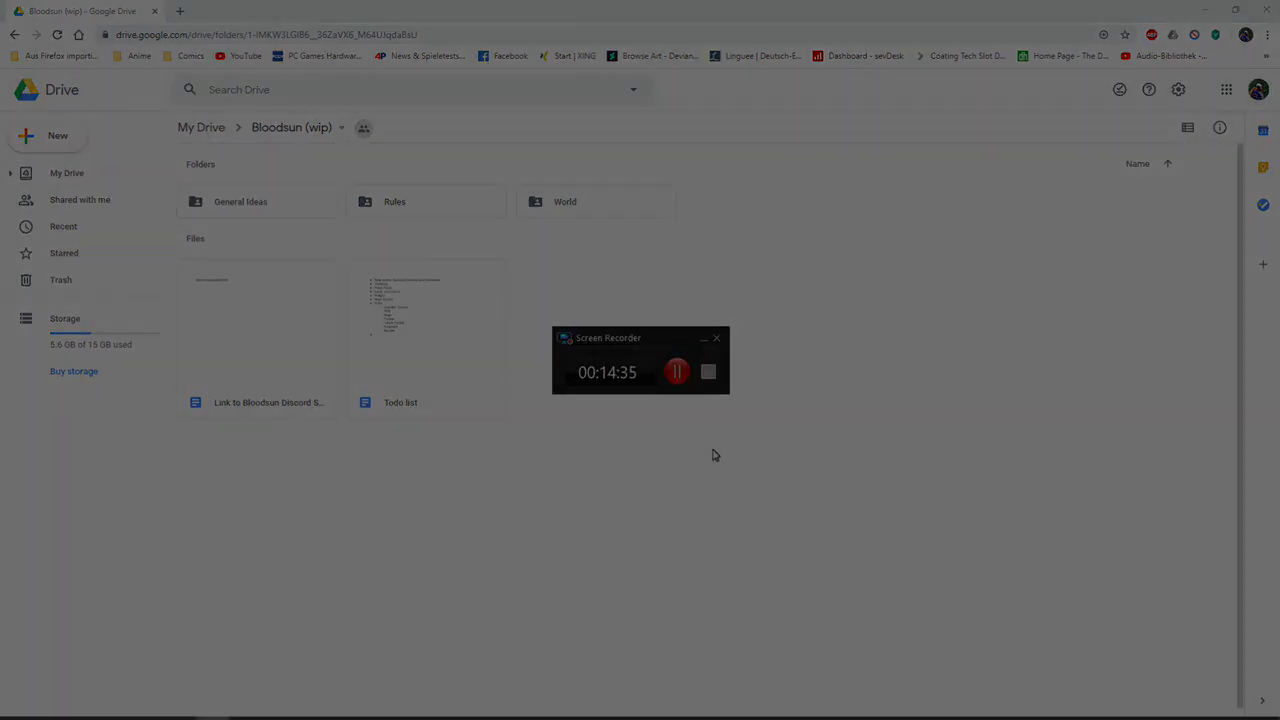